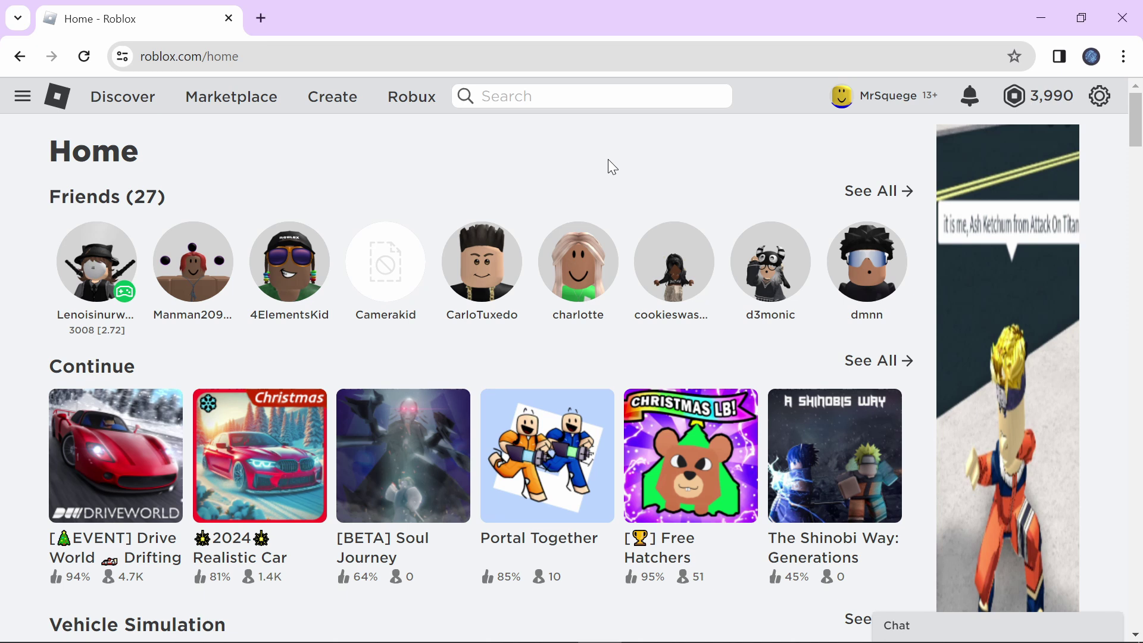
Step: Use Create in the roblox.com top navigation to launch Roblox Studio
left_click(332, 98)
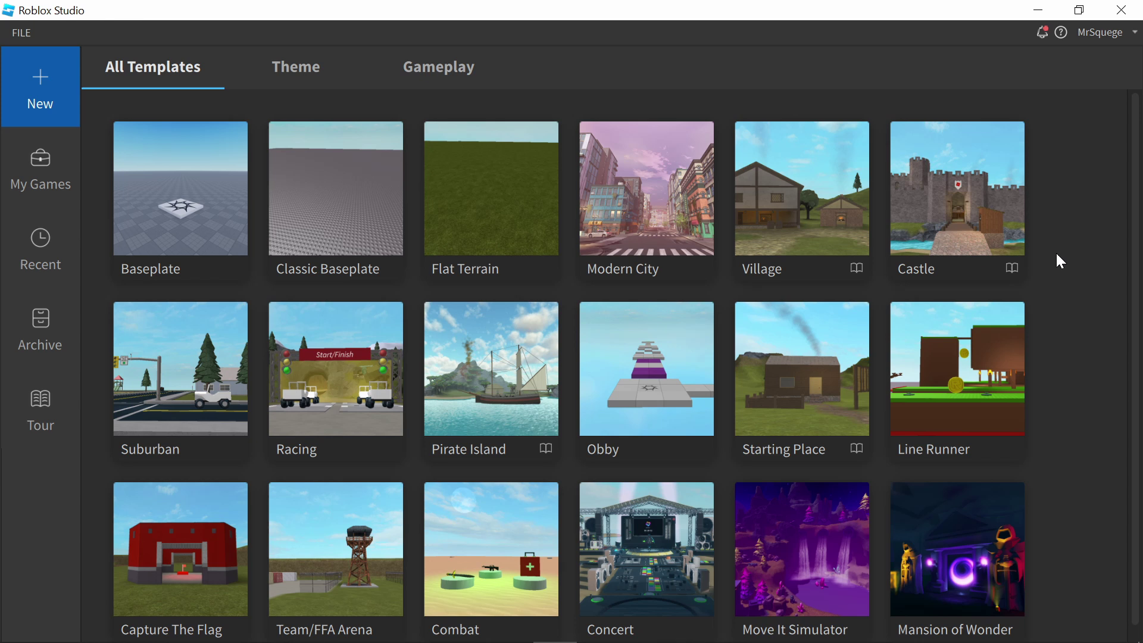
Step: Pick the Baseplate template from All Templates to create a new place
left_click(182, 222)
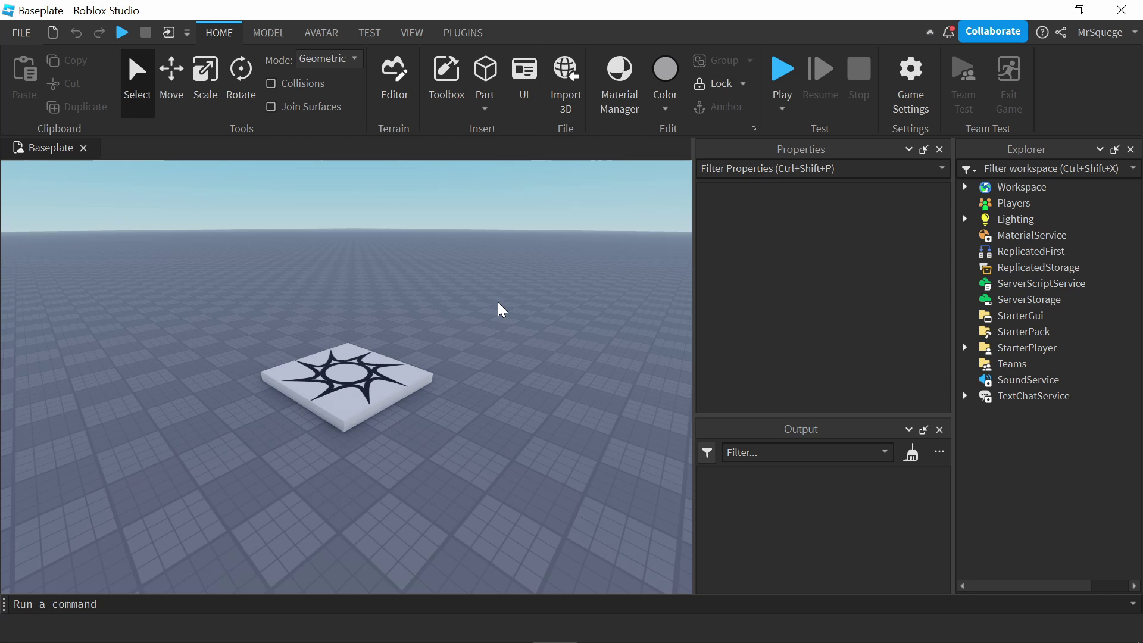
Step: Fly the camera around the spawn plate with the WASD keys
key("w")
key("a")
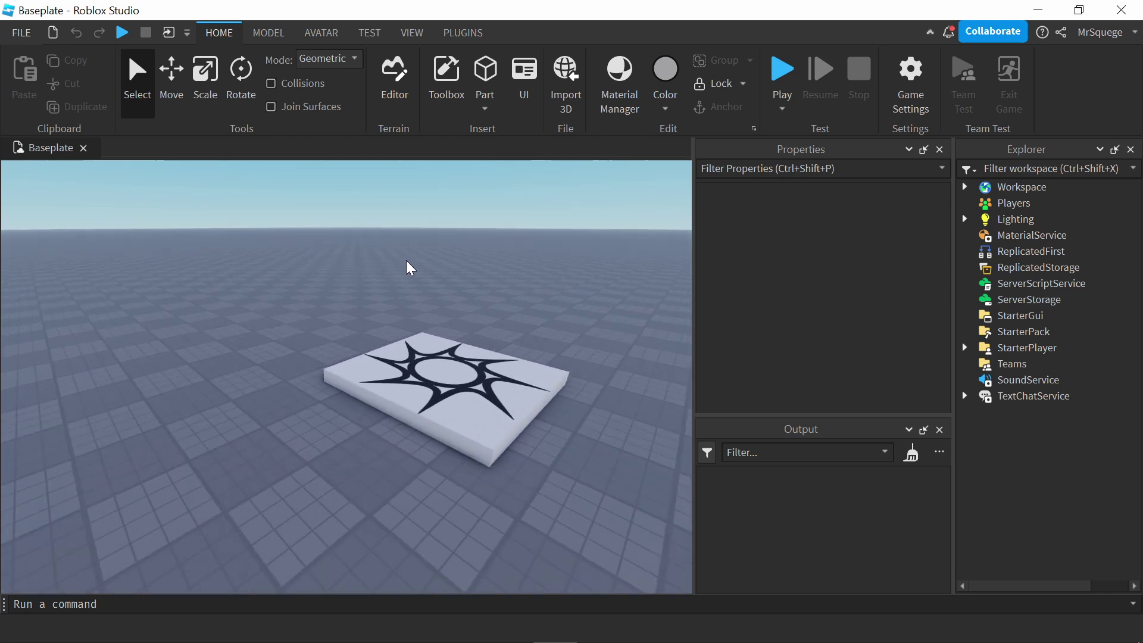
key("s")
key("d")
key("w")
key("a")
key("s")
key("d")
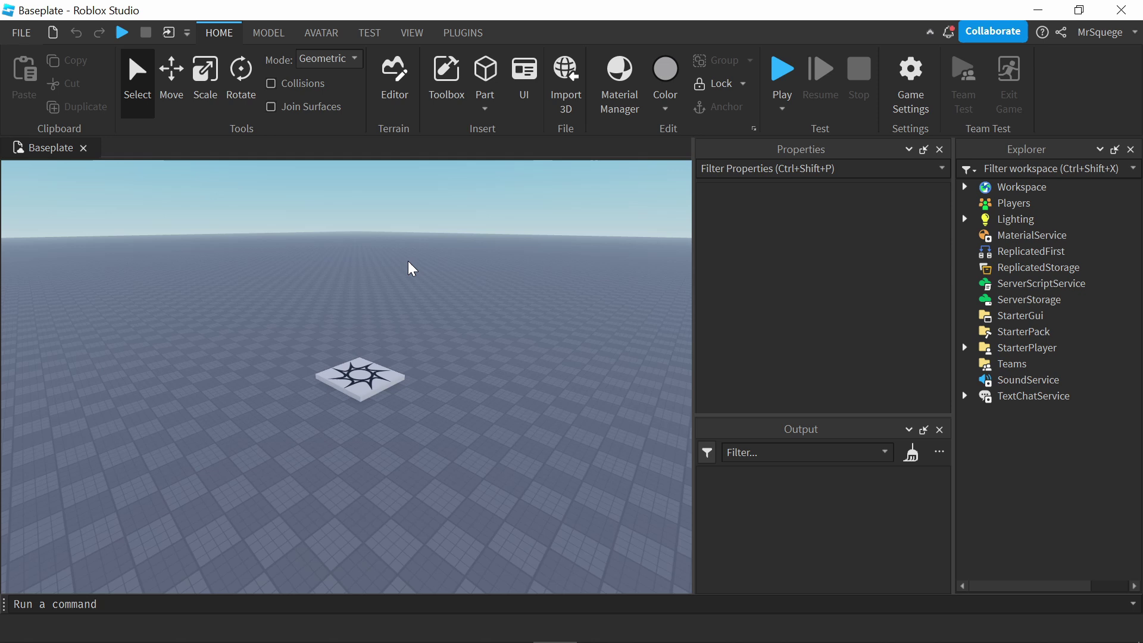
key("s")
key("d")
key("a")
key("w")
key("d")
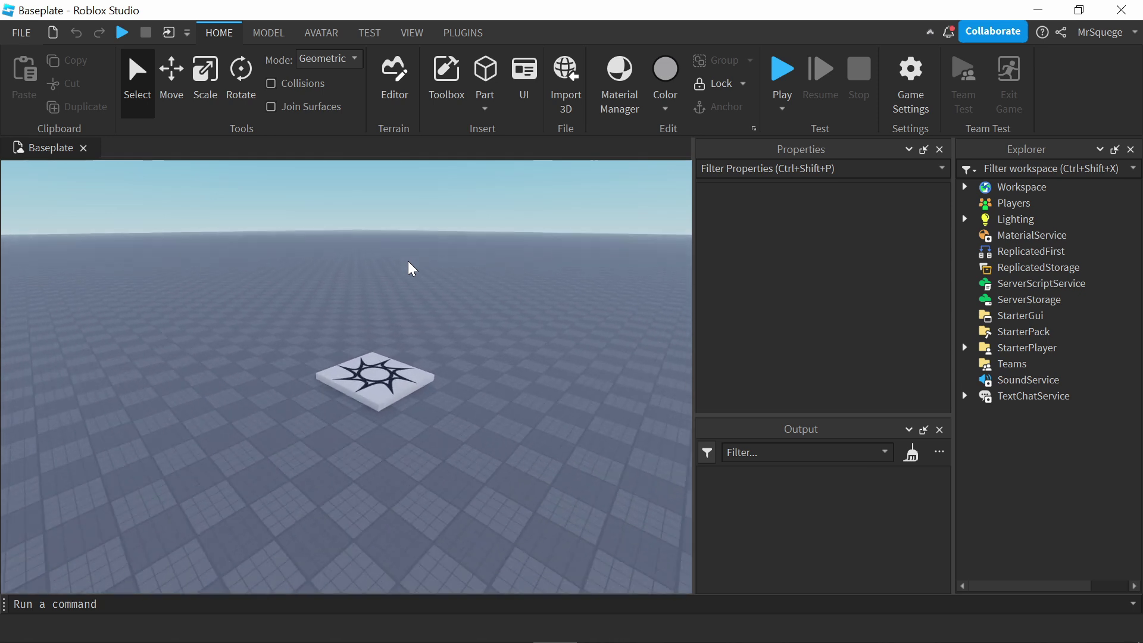
key("a")
key("s")
key("d")
key("a")
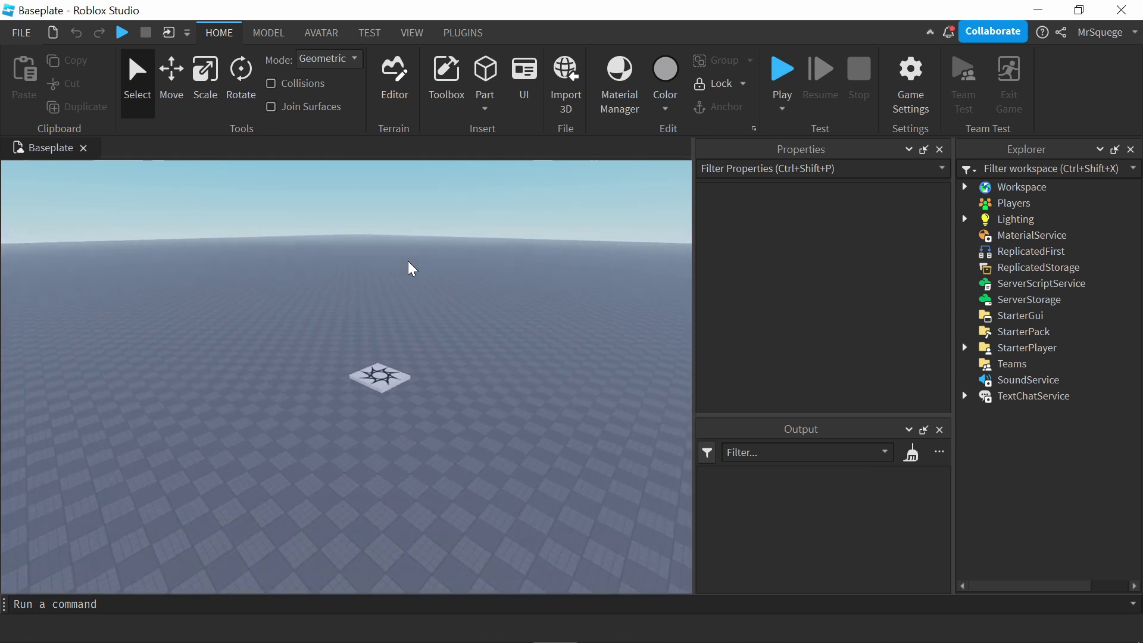
key("s")
key("a")
key("w")
key("d")
key("s")
key("w")
Step: Orbit and zoom the camera to look around the baseplate scene
right_click_drag(399, 325, 523, 322)
key("w")
key("s")
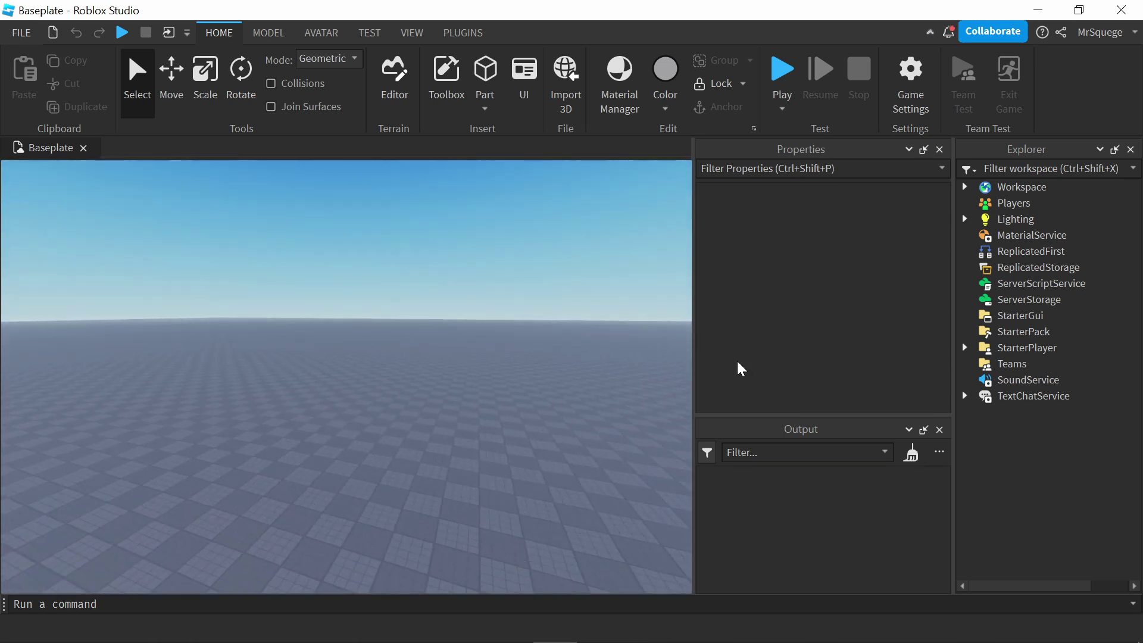
mouse_move(422, 316)
right_mouse_down()
mouse_move(503, 339)
mouse_move(394, 294)
mouse_move(411, 311)
right_mouse_up()
key("w")
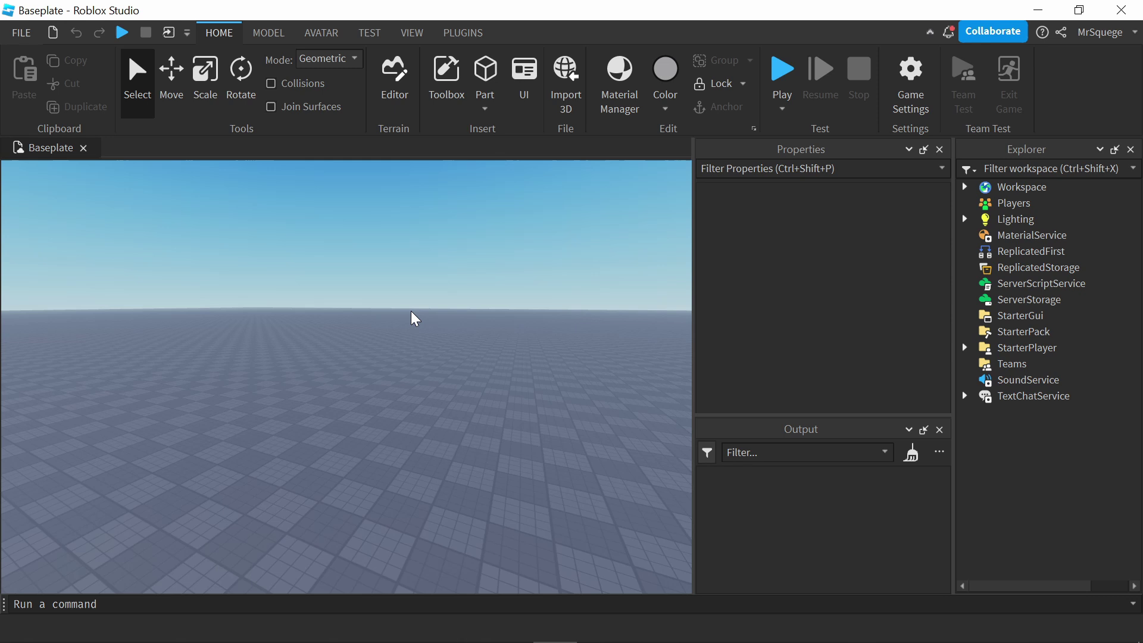
scroll(414, 316, "down", 5)
scroll(420, 325, "up", 7)
scroll(427, 329, "down", 5)
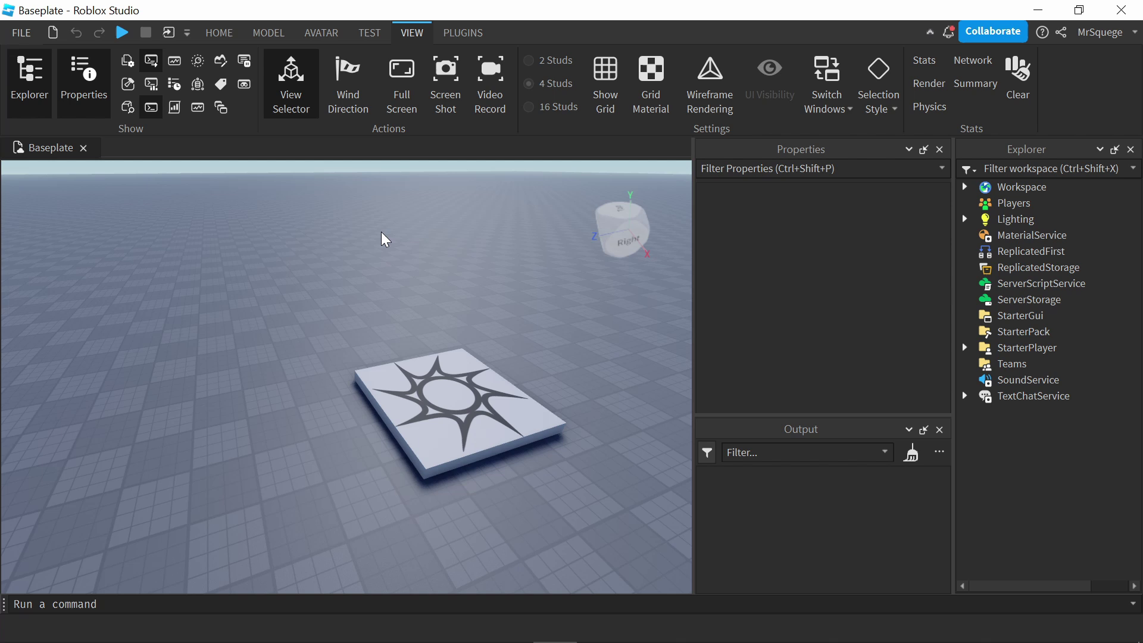
Step: Insert a block part from HOME and drag it beside the spawn plate
left_click(218, 37)
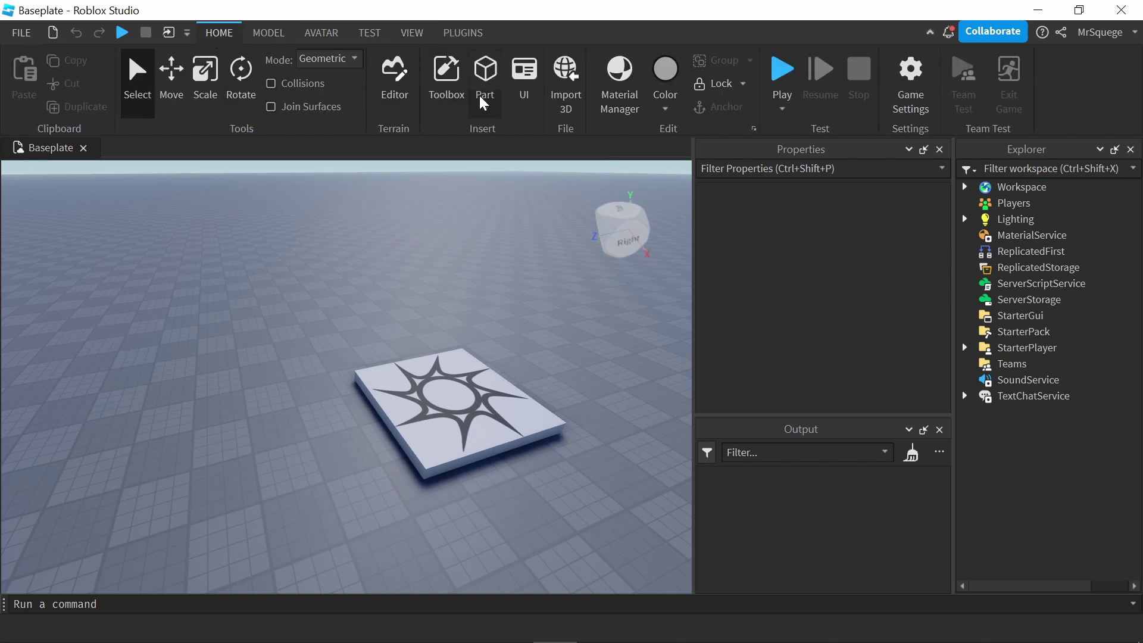
left_click(486, 77)
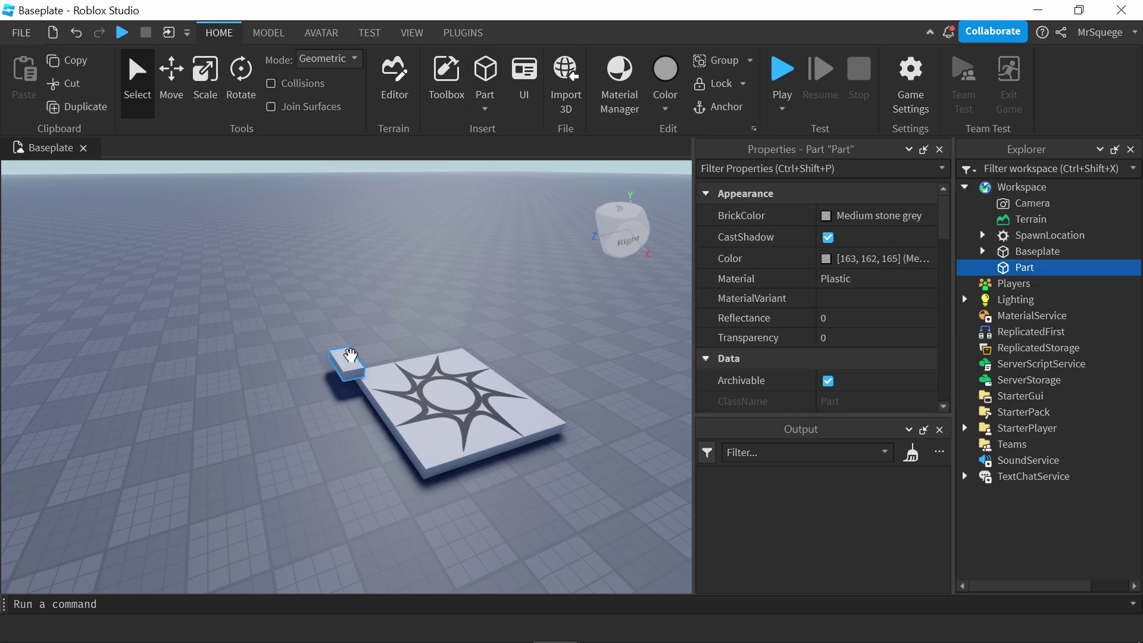
mouse_move(270, 357)
left_mouse_down()
mouse_move(211, 387)
mouse_move(226, 395)
mouse_move(271, 381)
mouse_move(269, 369)
left_mouse_up()
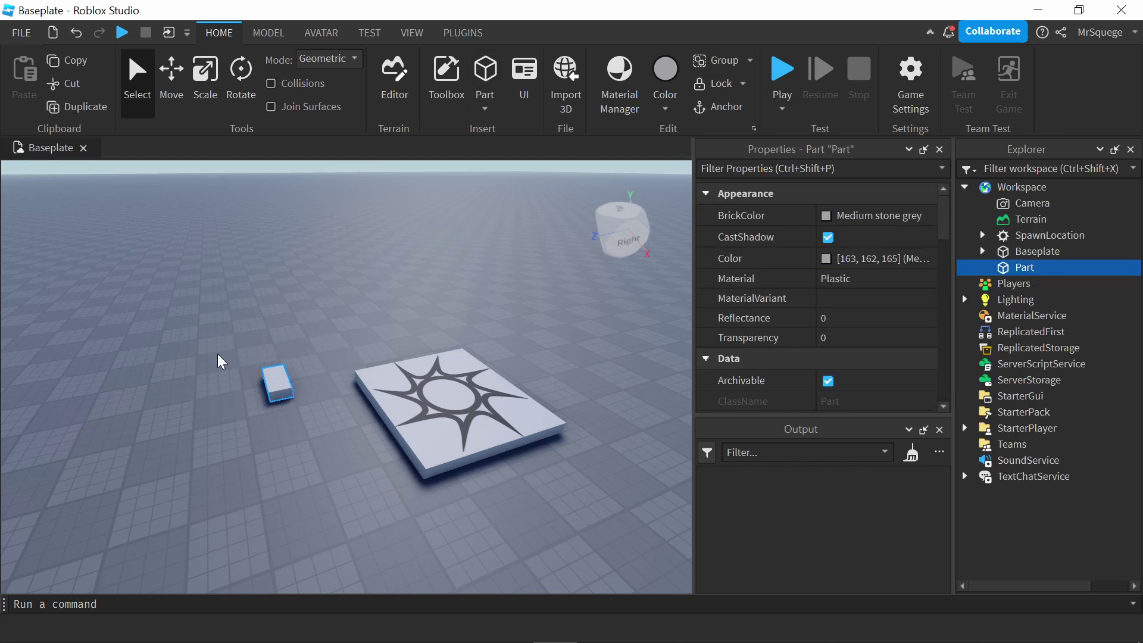
left_click(374, 337)
key("a")
key("a")
right_click_drag(418, 305, 442, 306)
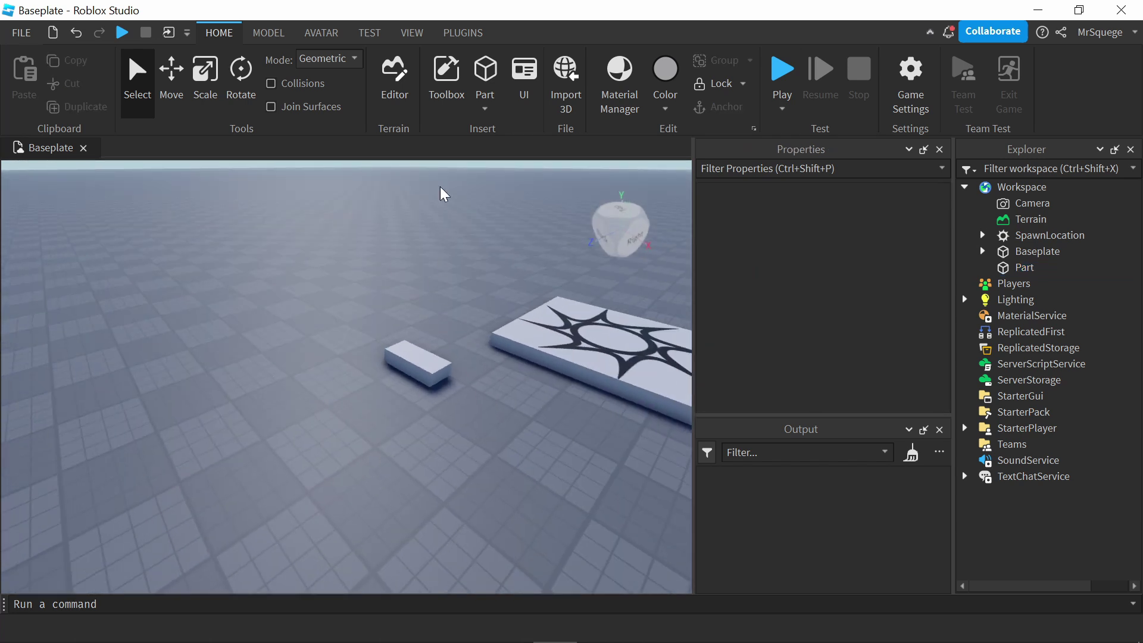
Step: Add a sphere and a wedge part, placing the wedge beside the sphere
left_click(485, 108)
left_click(510, 148)
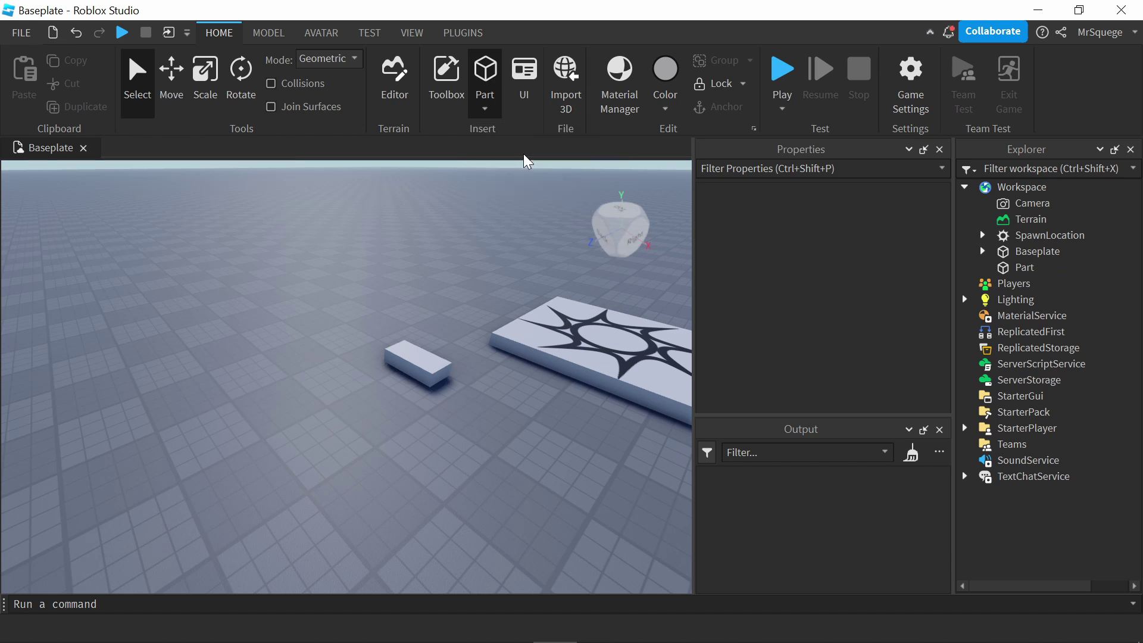
left_click(486, 109)
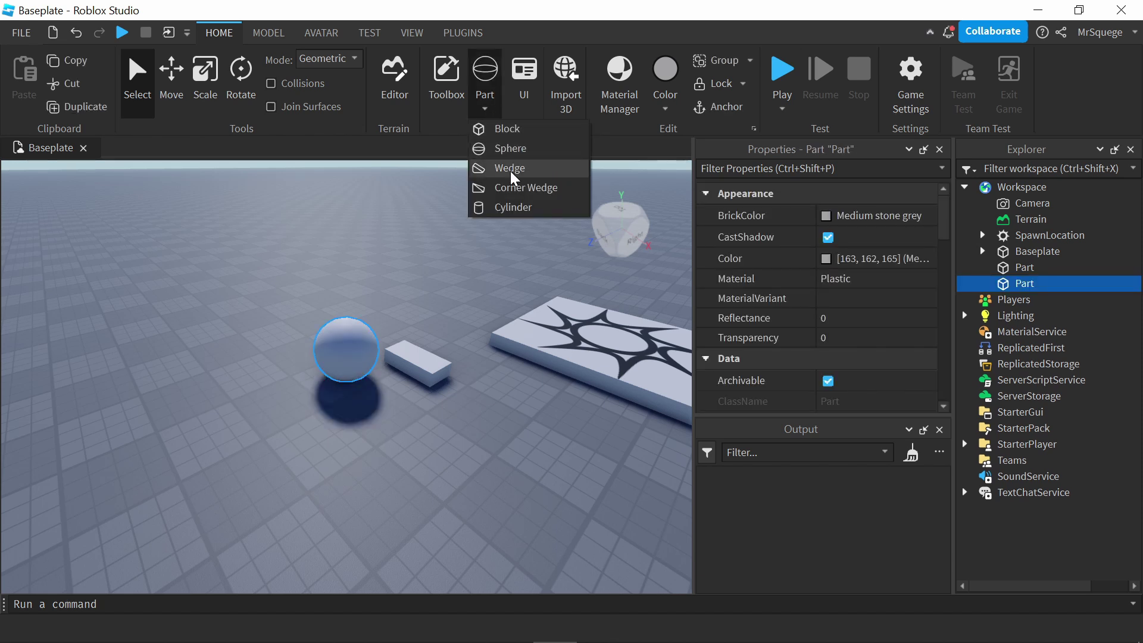
left_click(510, 168)
left_click_drag(339, 306, 403, 406)
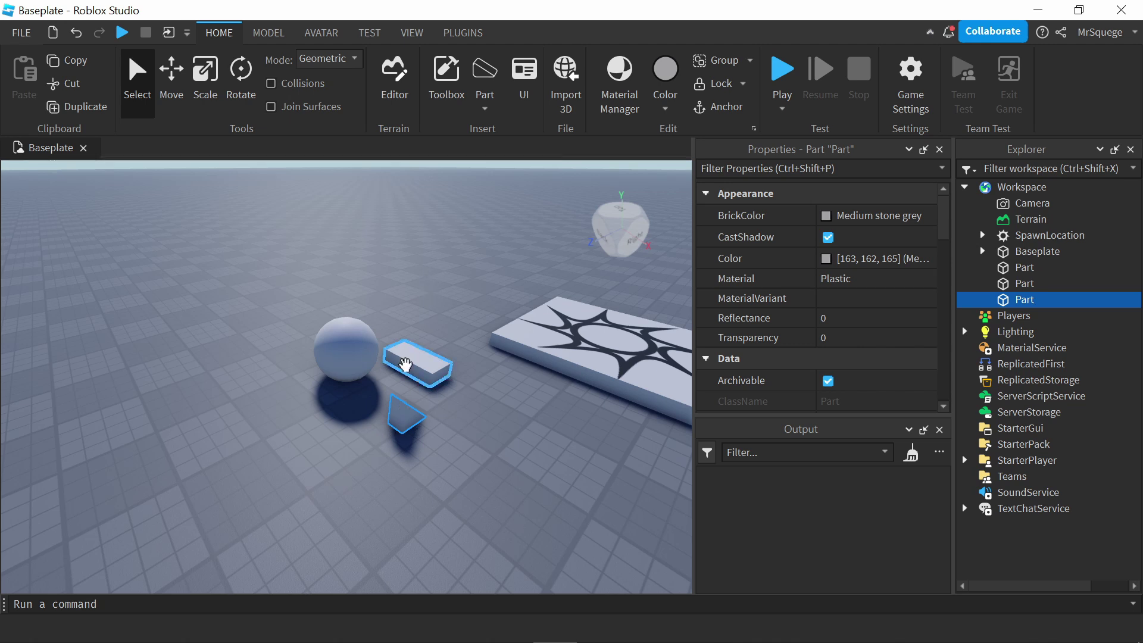
left_click(440, 257)
right_click_drag(439, 257, 445, 263)
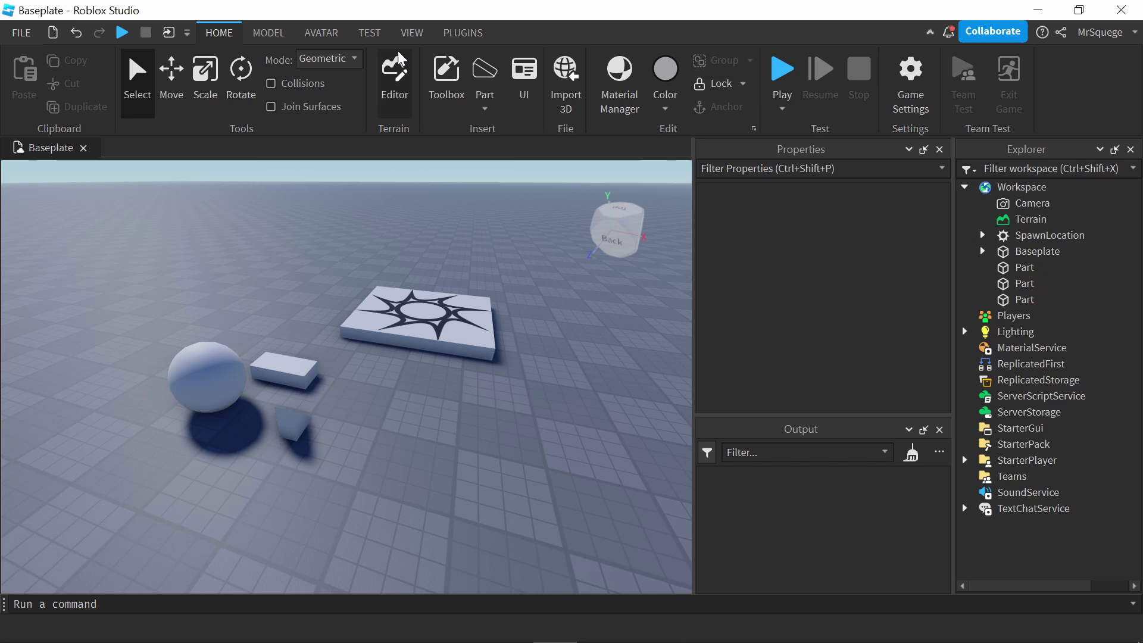
left_click(417, 36)
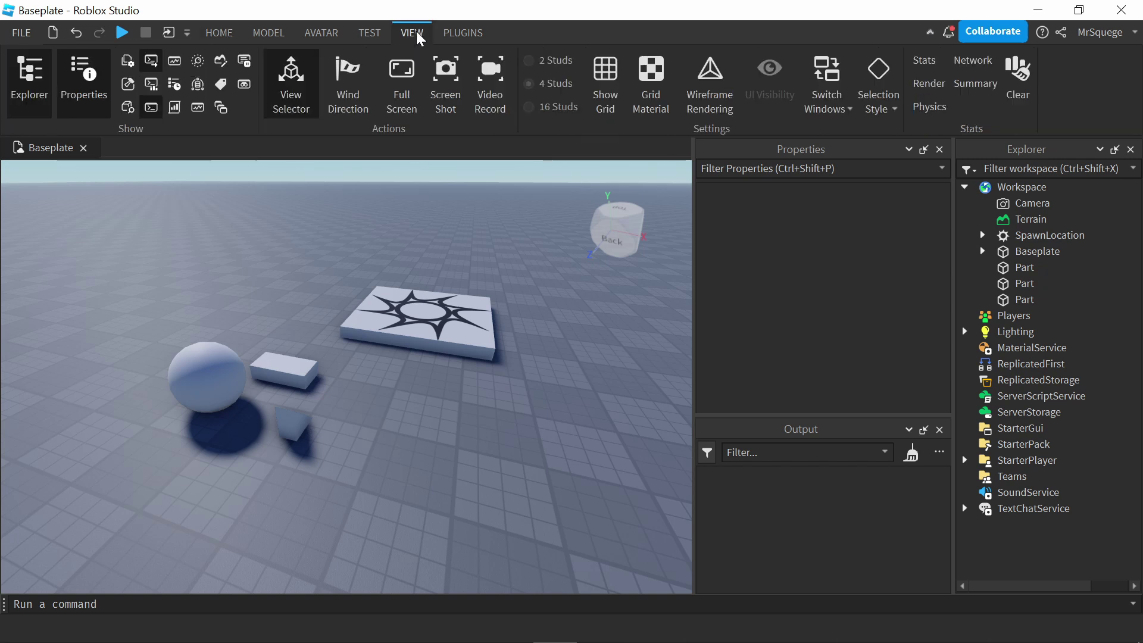
left_click(22, 84)
left_click(23, 84)
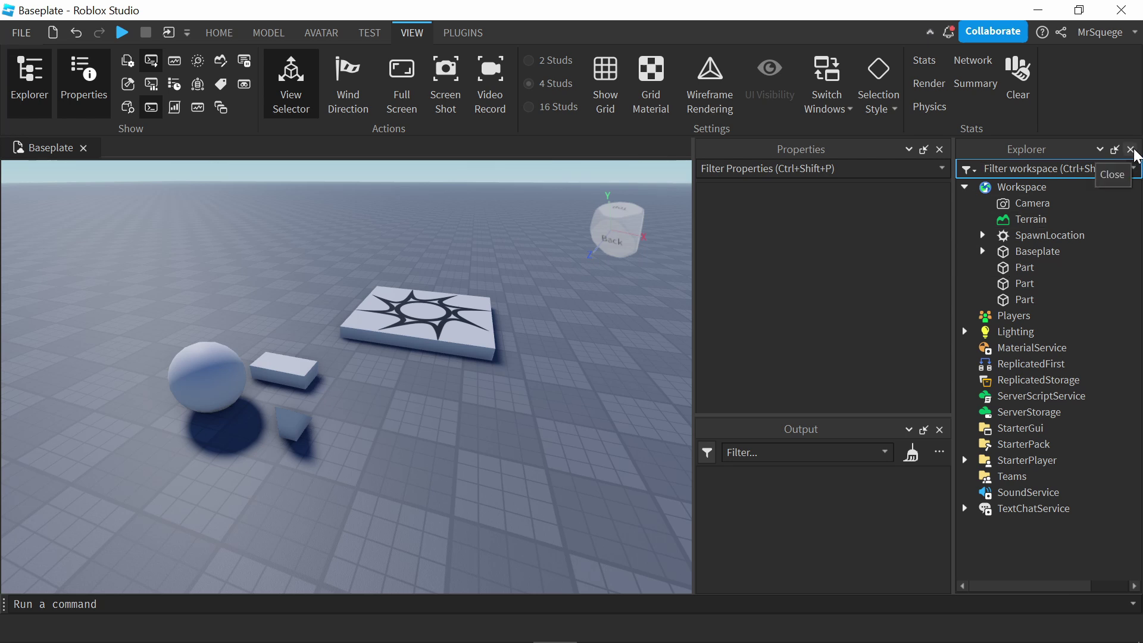
left_click(1130, 149)
left_click(28, 80)
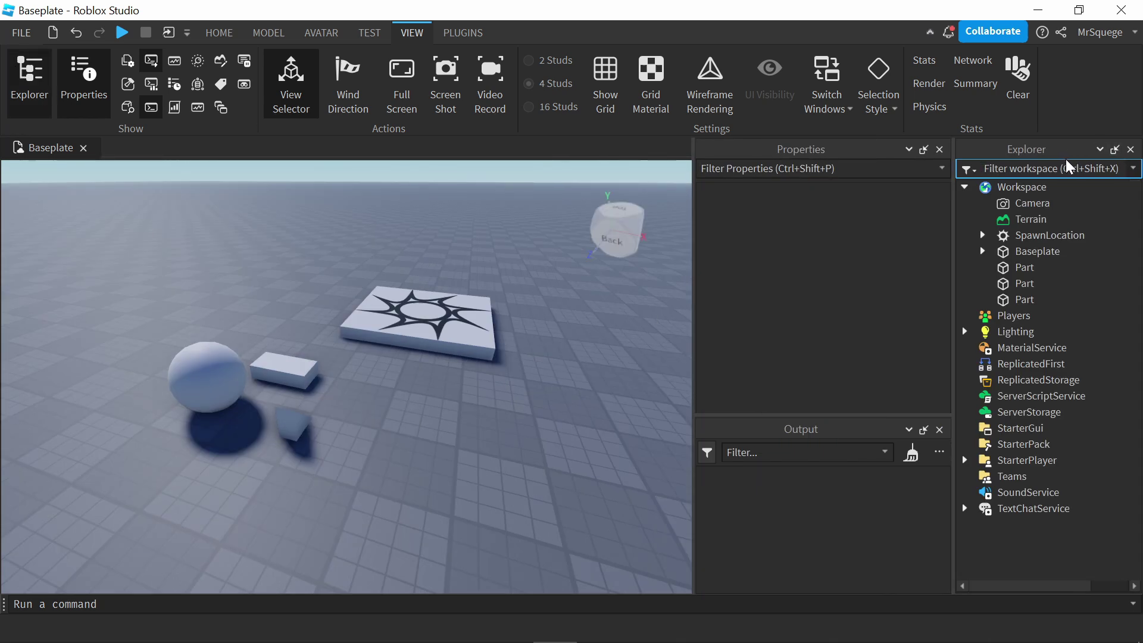
left_click_drag(1069, 154, 516, 360)
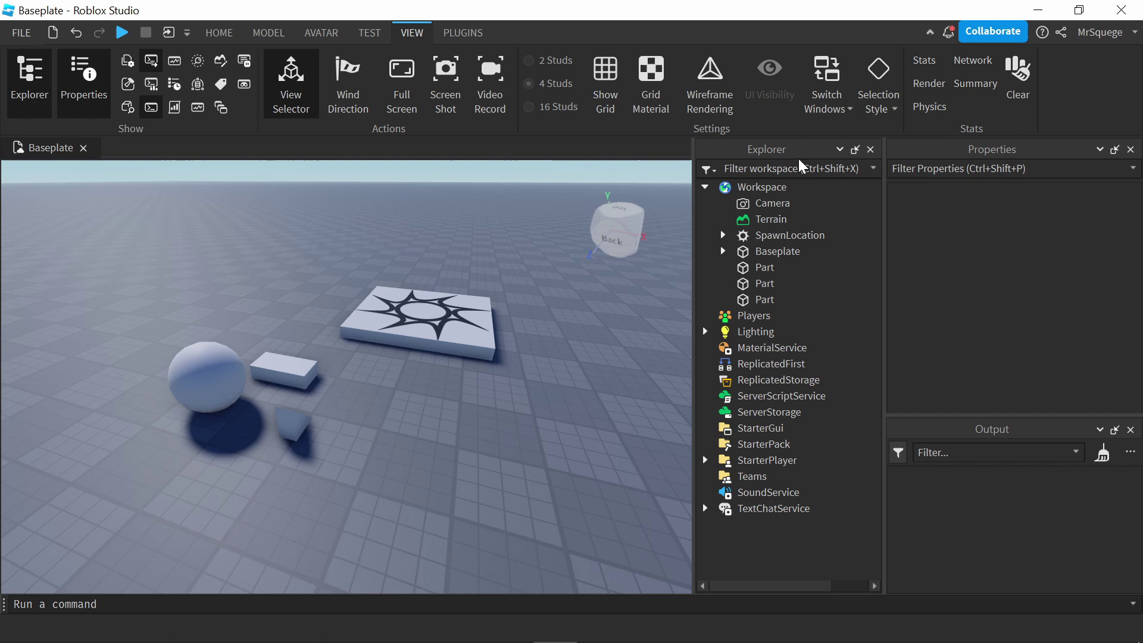
left_click_drag(1060, 170, 1048, 276)
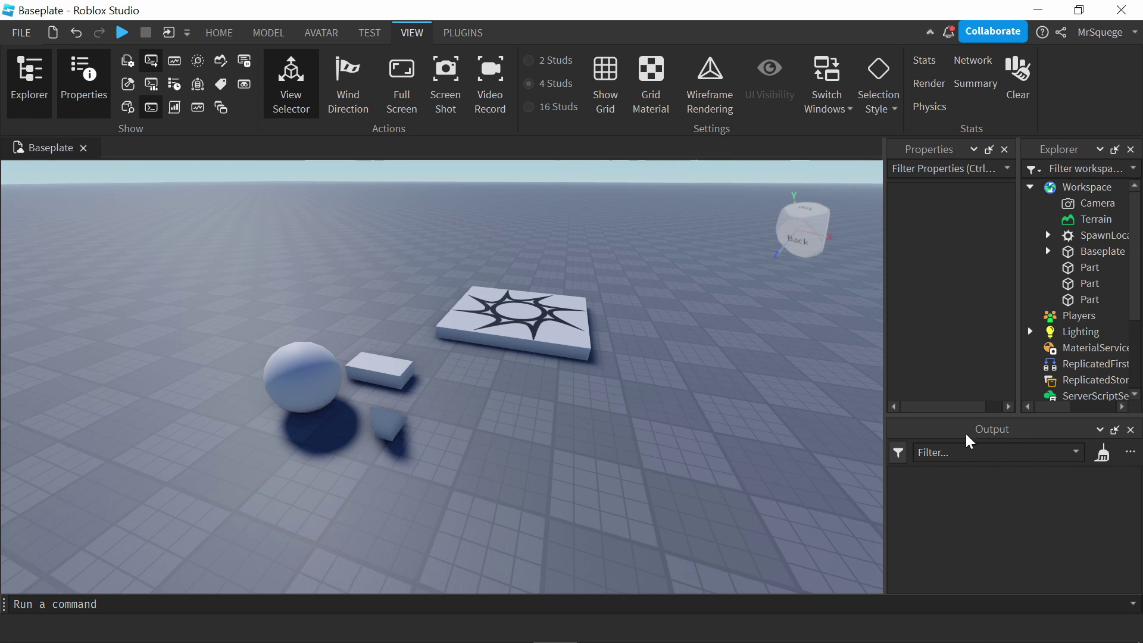
left_click_drag(969, 439, 955, 406)
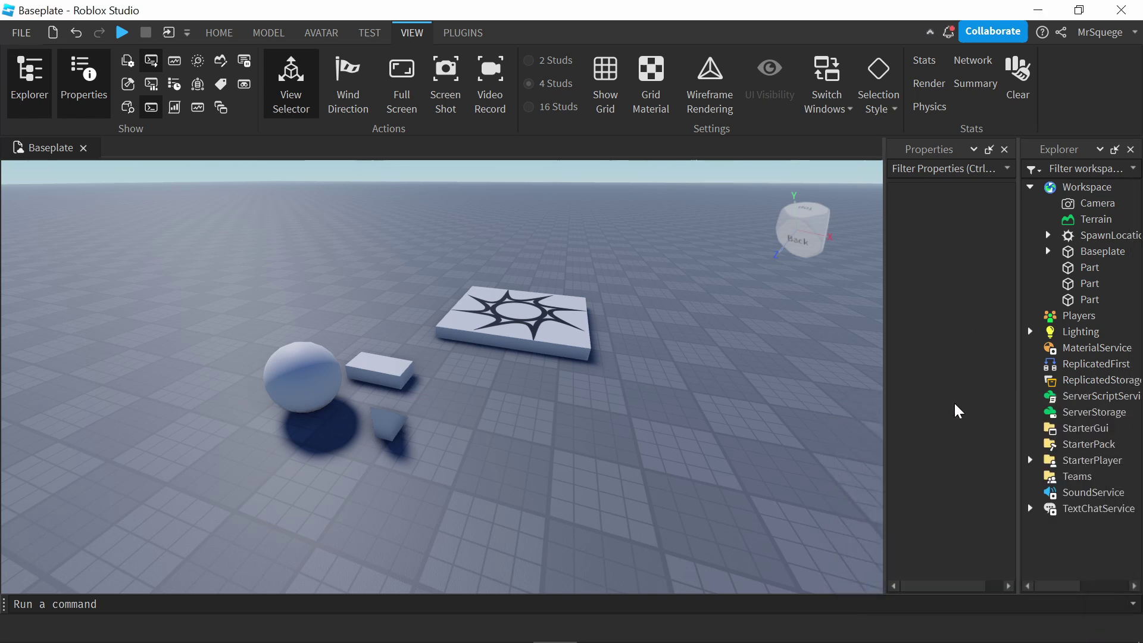
left_click_drag(1019, 374, 976, 374)
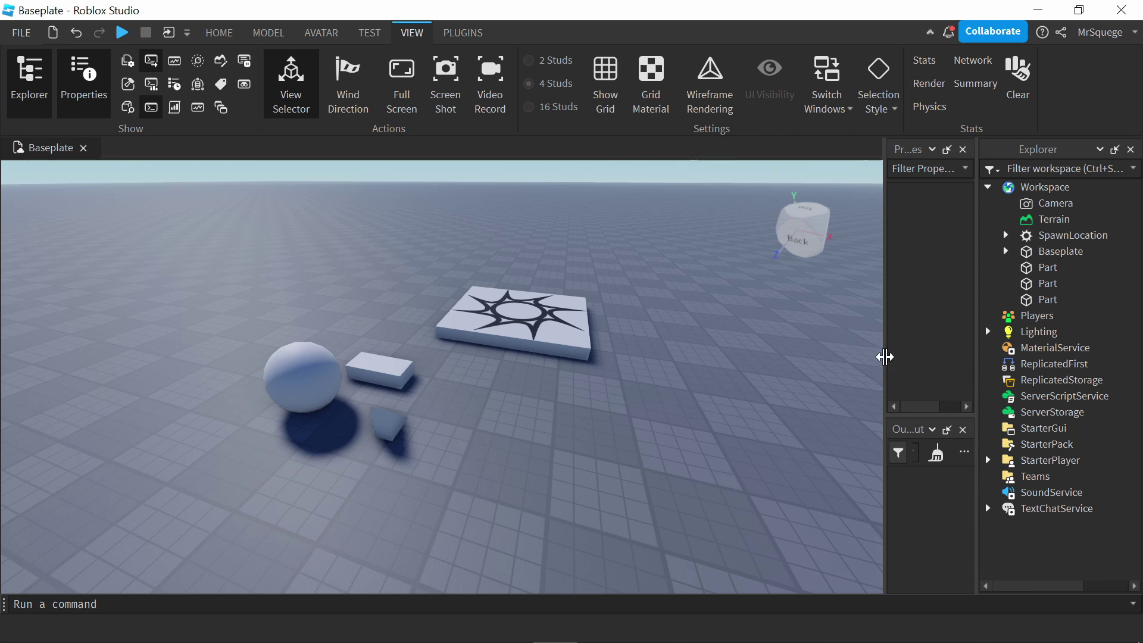
left_click_drag(885, 357, 696, 355)
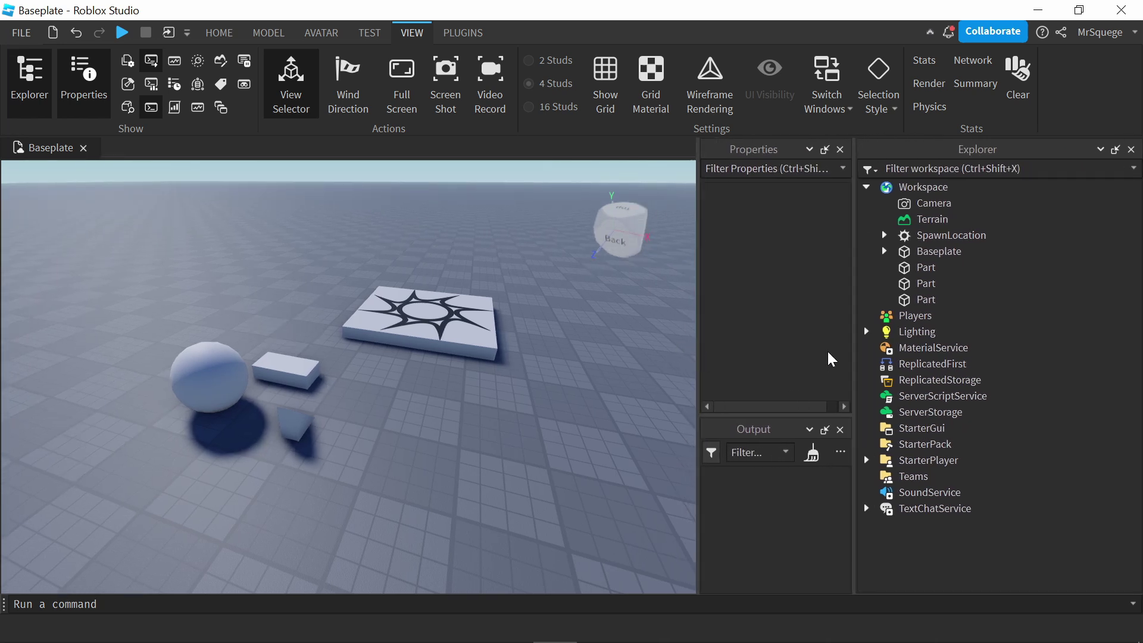
left_click_drag(853, 350, 954, 352)
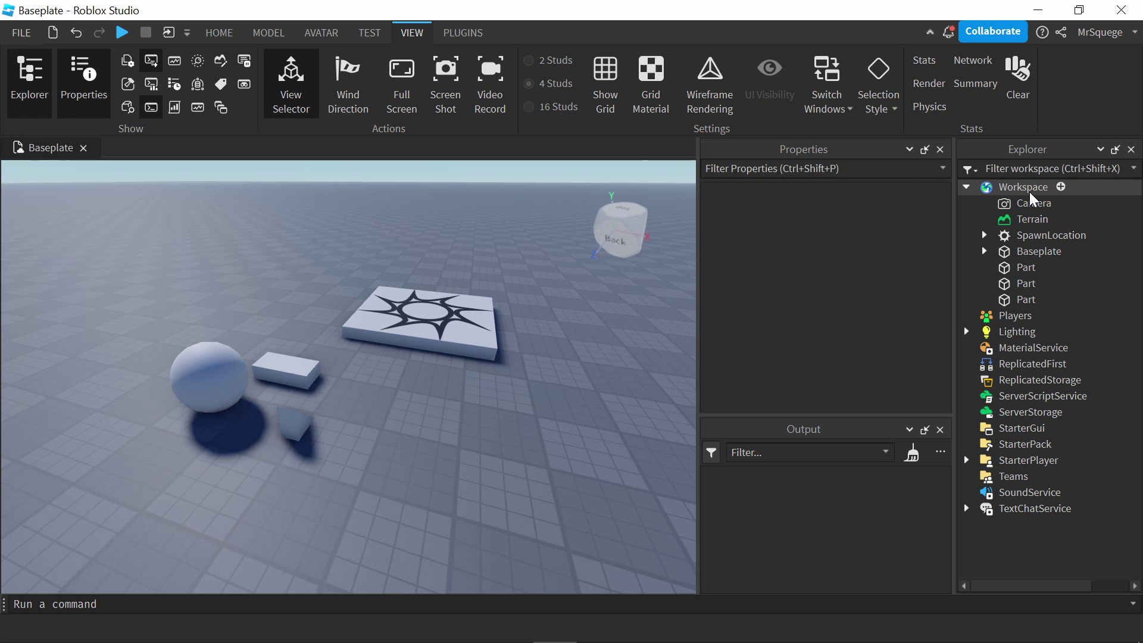
right_click_drag(332, 261, 331, 254)
right_click_drag(381, 208, 425, 206)
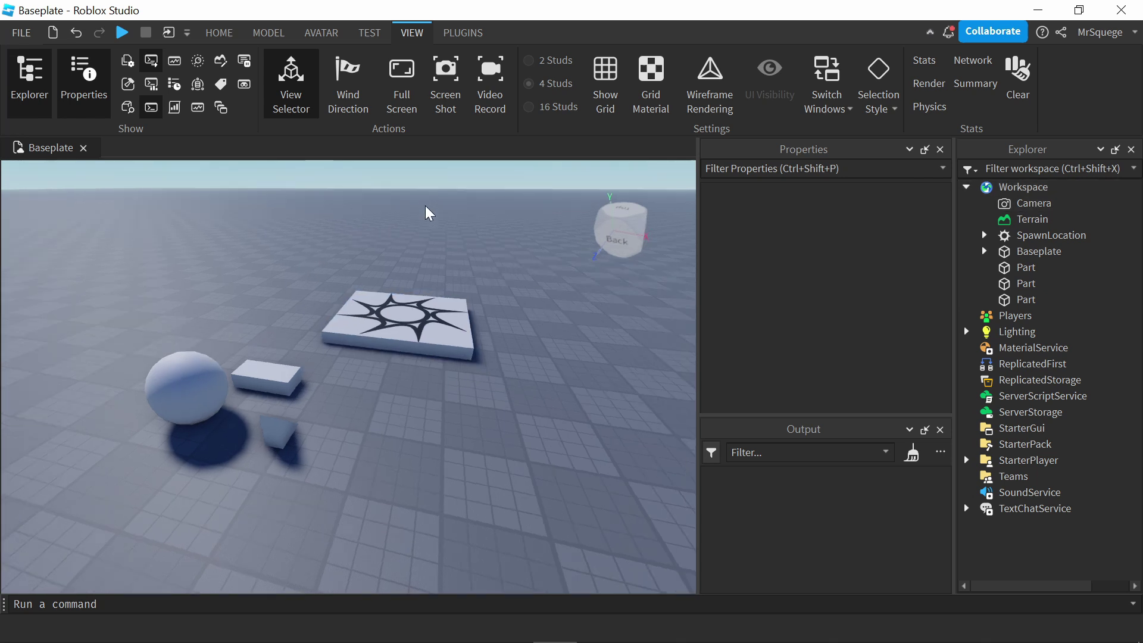
right_click_drag(415, 435, 454, 302)
right_click(454, 302)
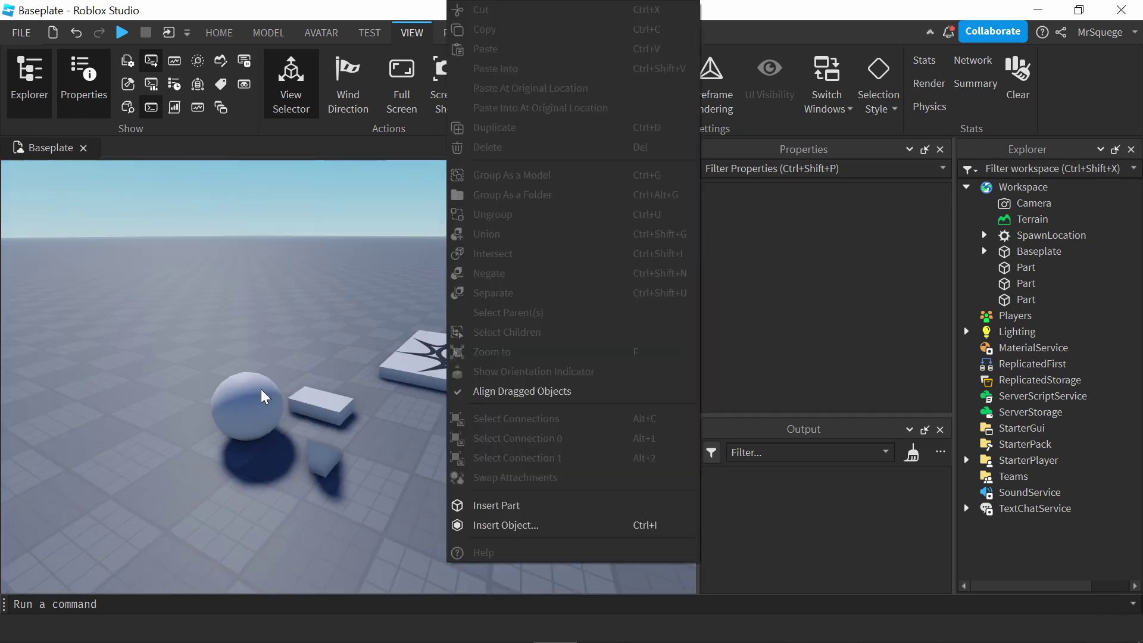
left_click(265, 395)
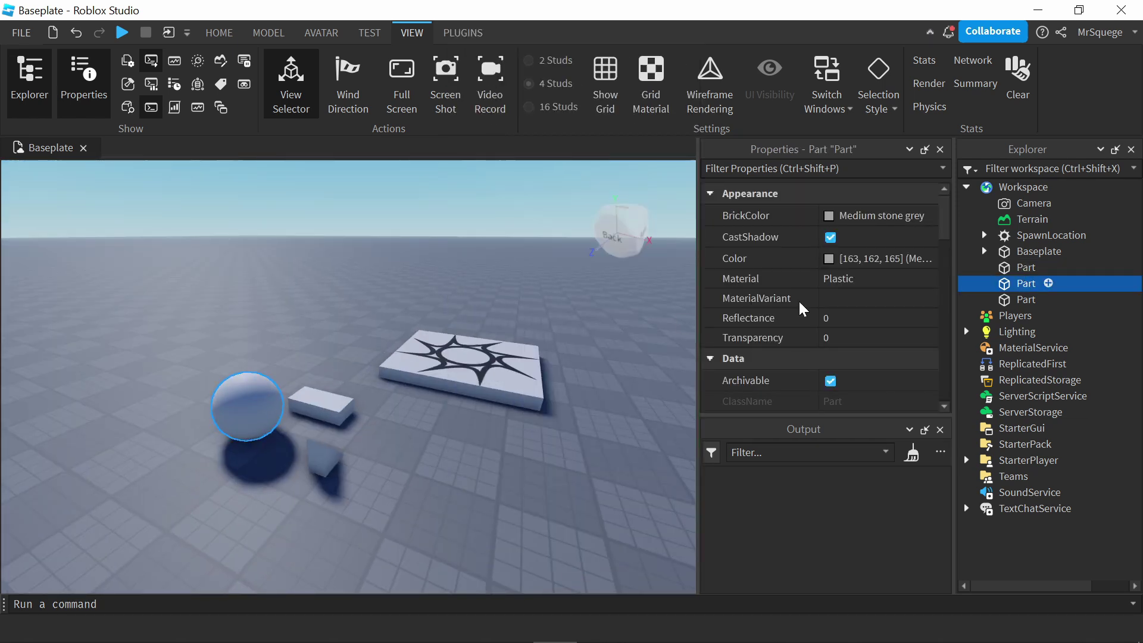
left_click(460, 368)
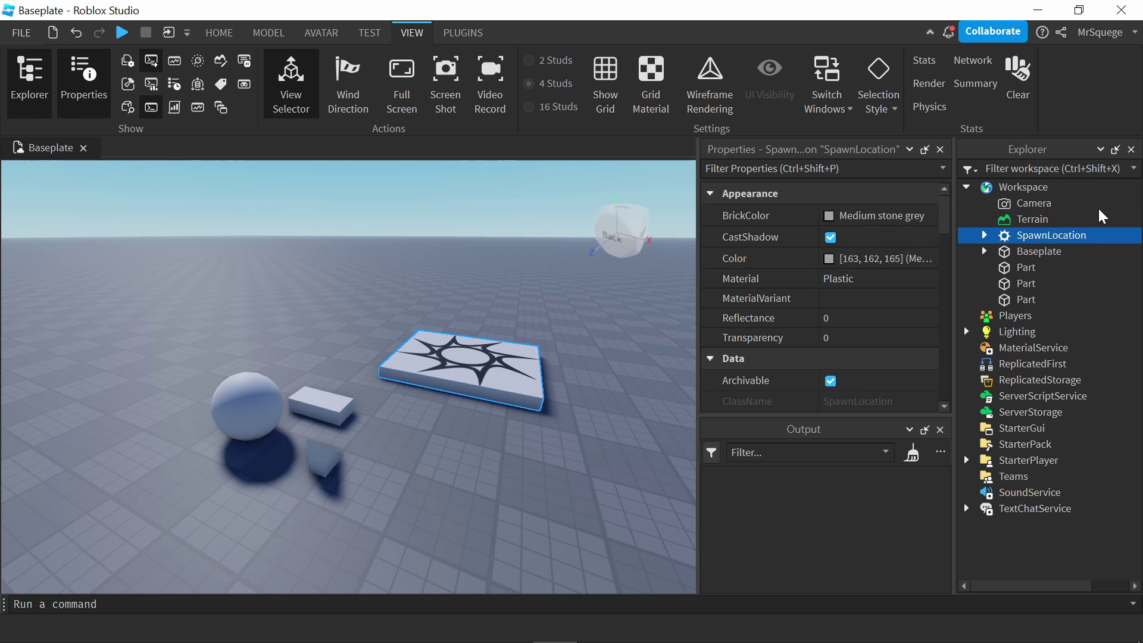
left_click(1039, 251)
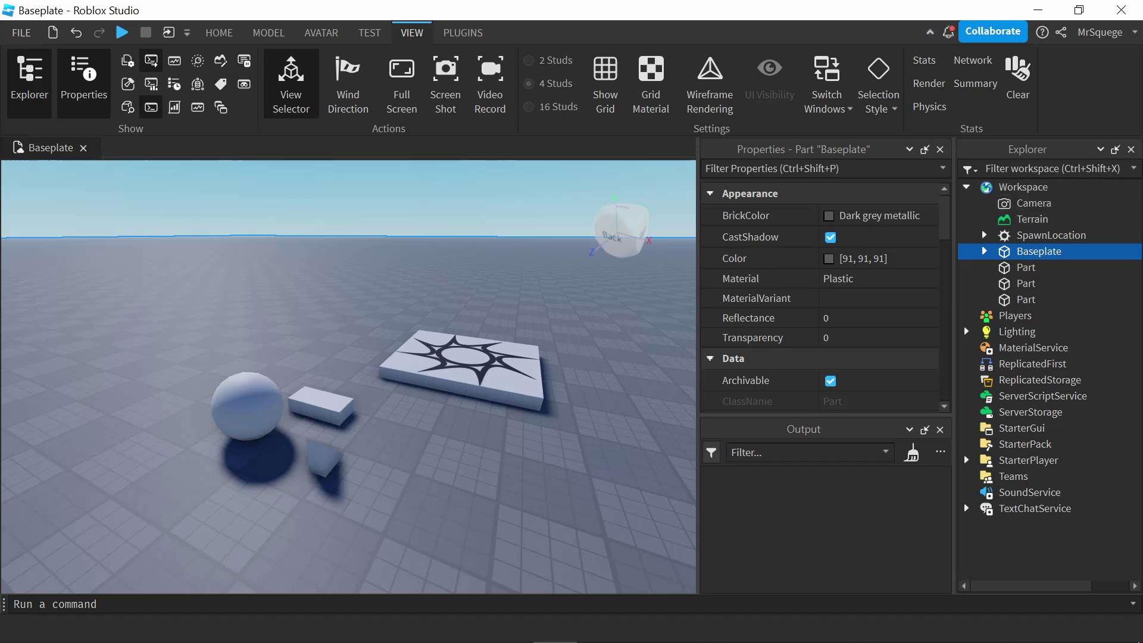
left_click(370, 288)
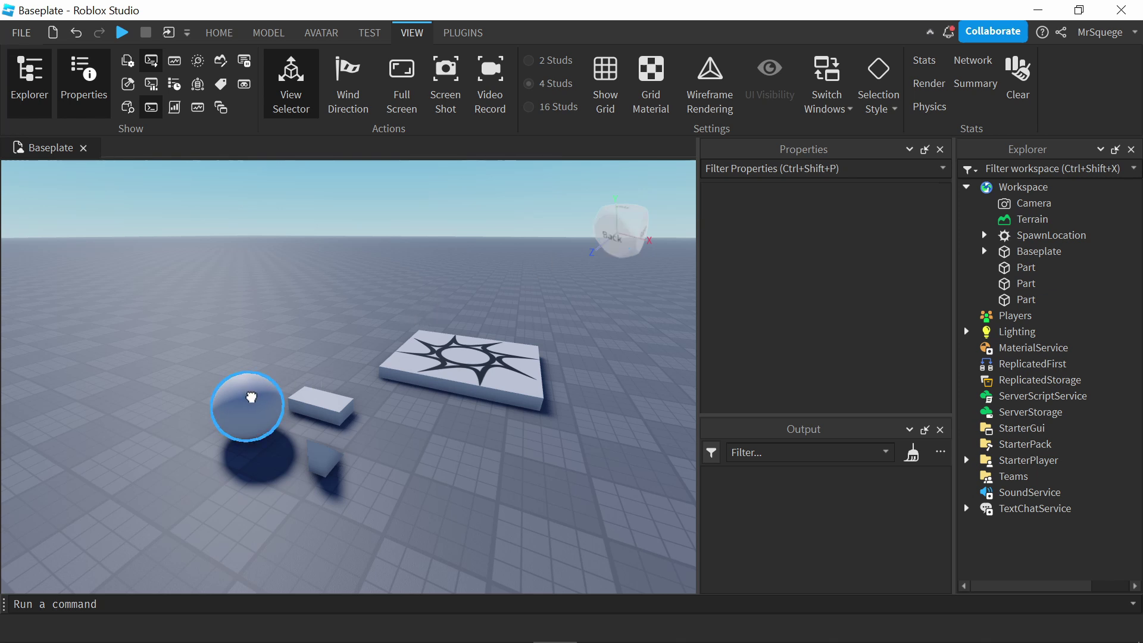
Step: Set the sphere's BrickColor to Pastel blue-green
left_click(257, 393)
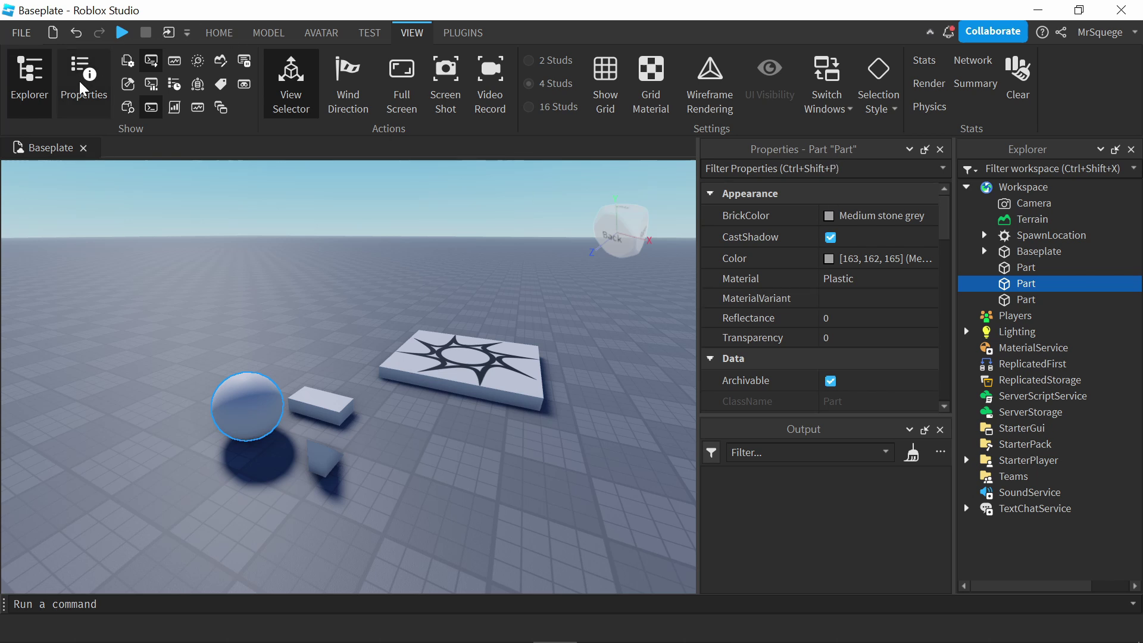
left_click(816, 215)
left_click(845, 217)
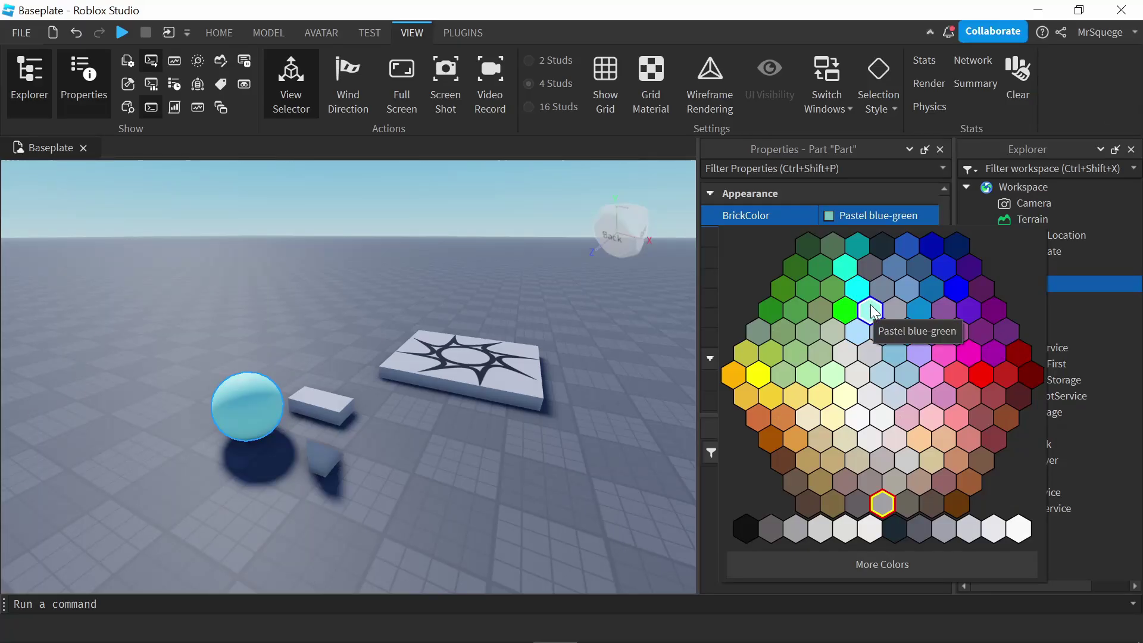
left_click(871, 310)
Step: Toggle the sphere's CastShadow off and on, testing Reflectance and Transparency but leaving both at 0
left_click(419, 457)
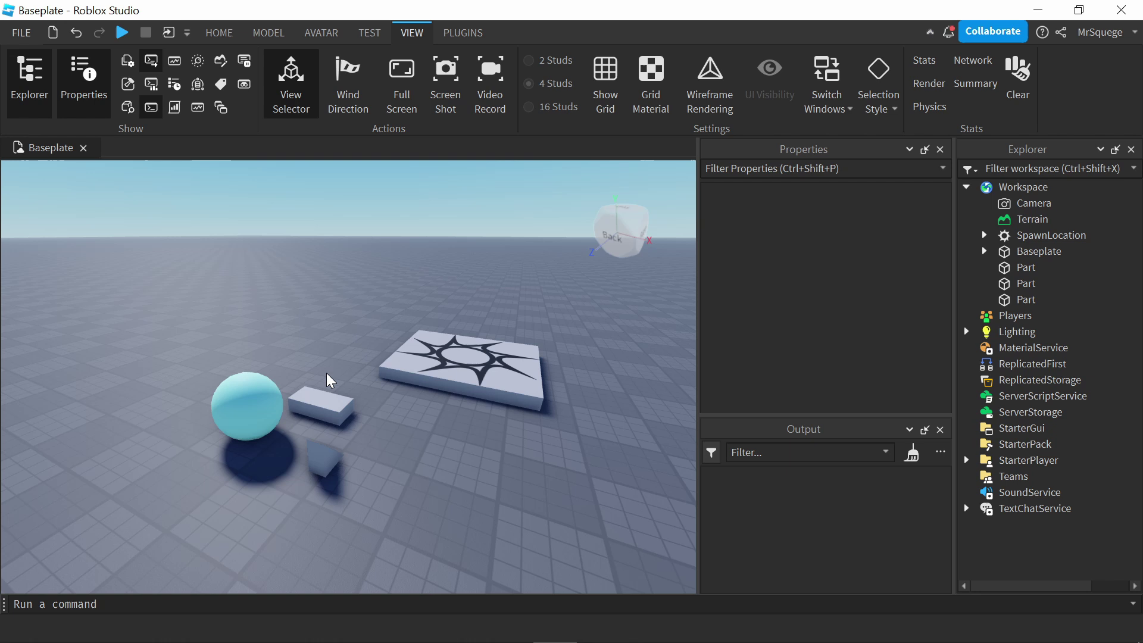
middle_click_drag(336, 322, 355, 313)
left_click(386, 338)
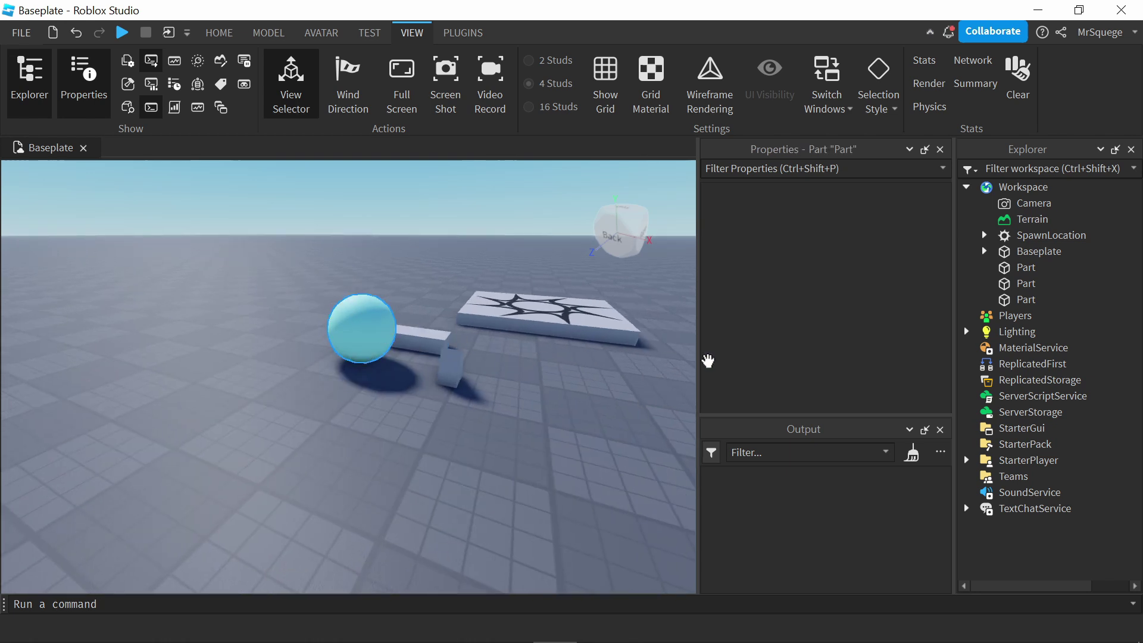
left_click(831, 239)
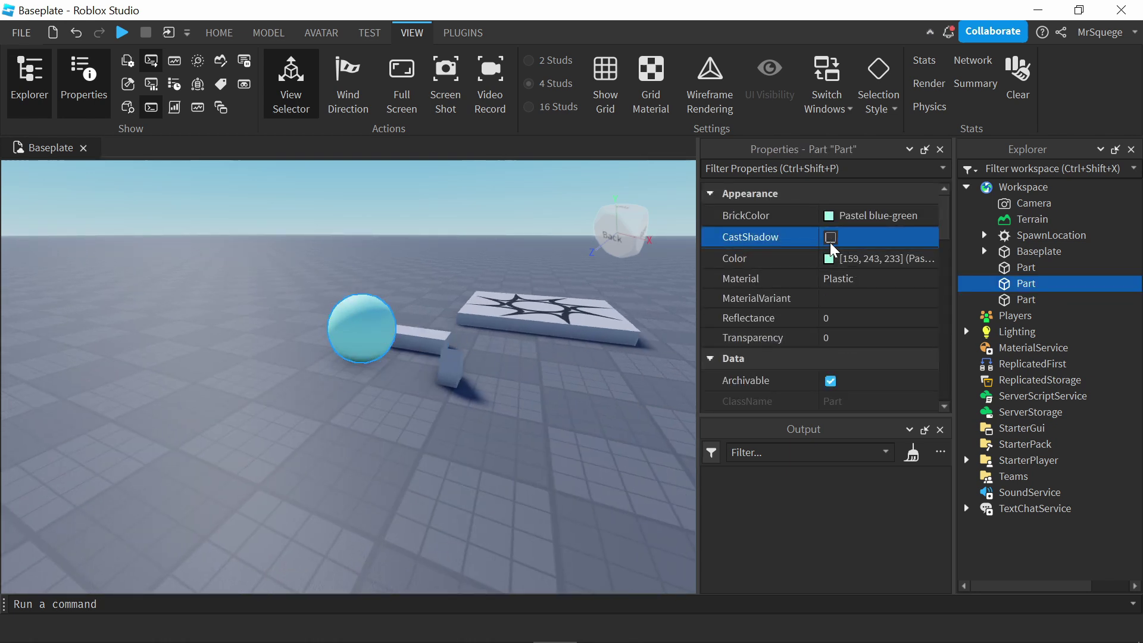
left_click(831, 239)
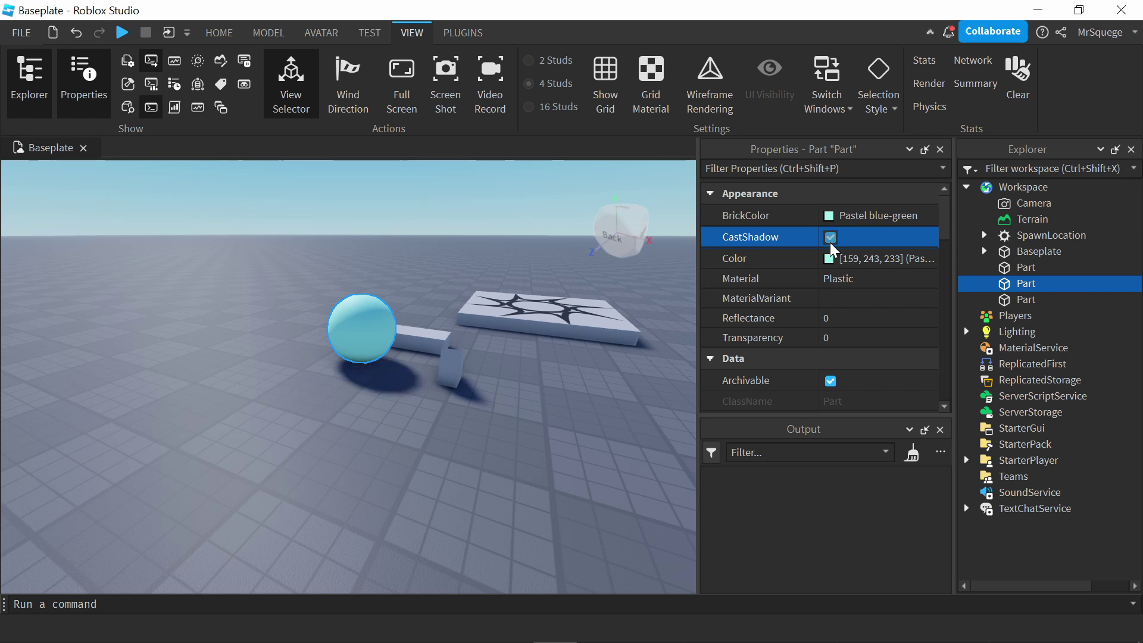
left_click(866, 318)
mouse_move(883, 320)
left_mouse_down()
mouse_move(981, 311)
mouse_move(851, 322)
mouse_move(952, 338)
mouse_move(875, 338)
left_mouse_up()
left_click(843, 336)
Step: Change the sphere's Material to Neon so it glows
left_click(865, 285)
left_click(866, 285)
scroll(857, 369, "down", 3)
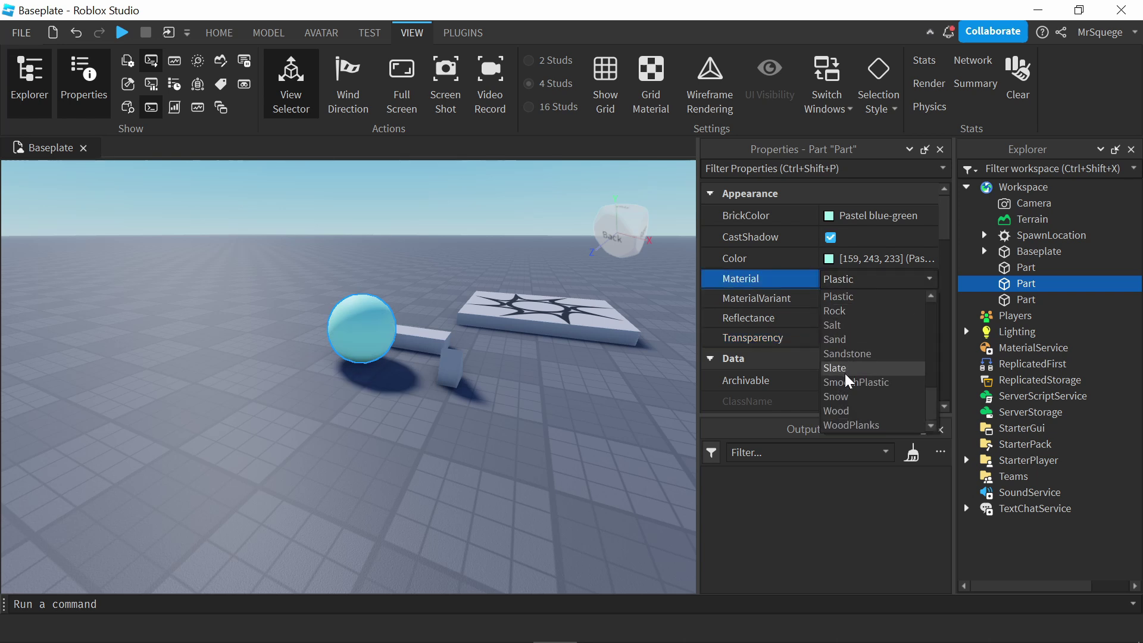
left_click(852, 378)
left_click(562, 372)
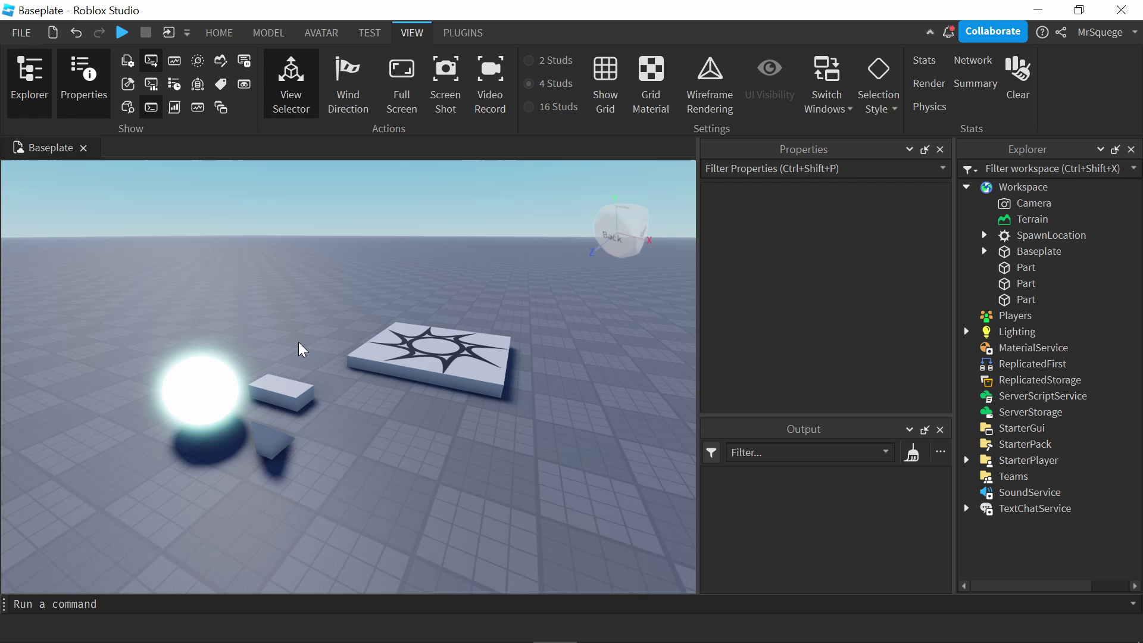
Step: Slide the SpawnLocation along its red axis, then try thickening it and undo
left_click(219, 32)
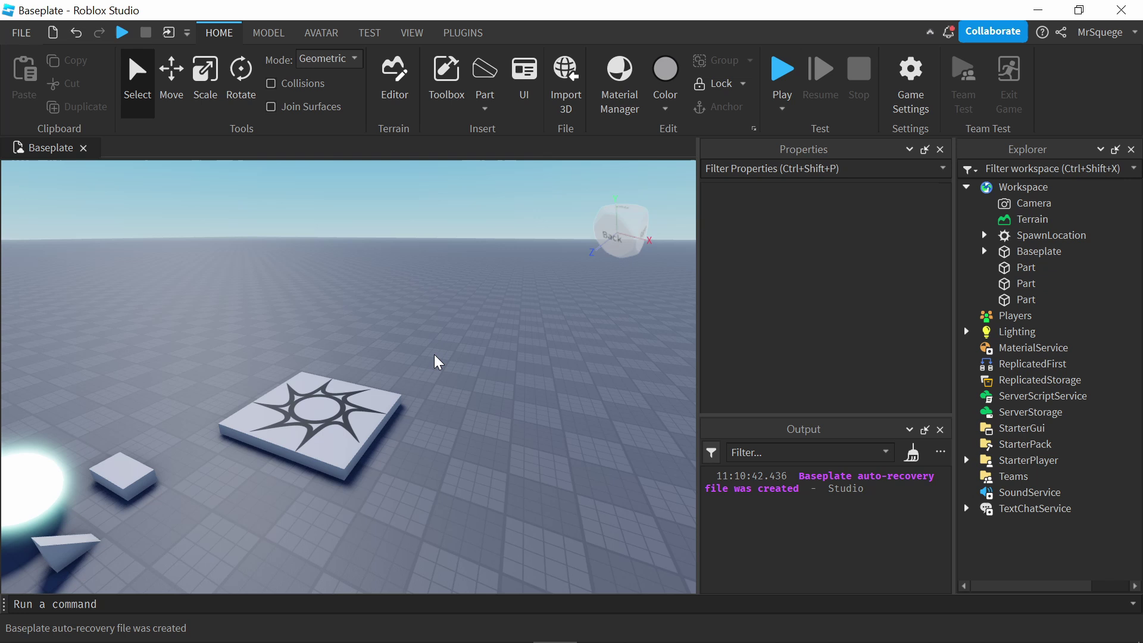
left_click(360, 388)
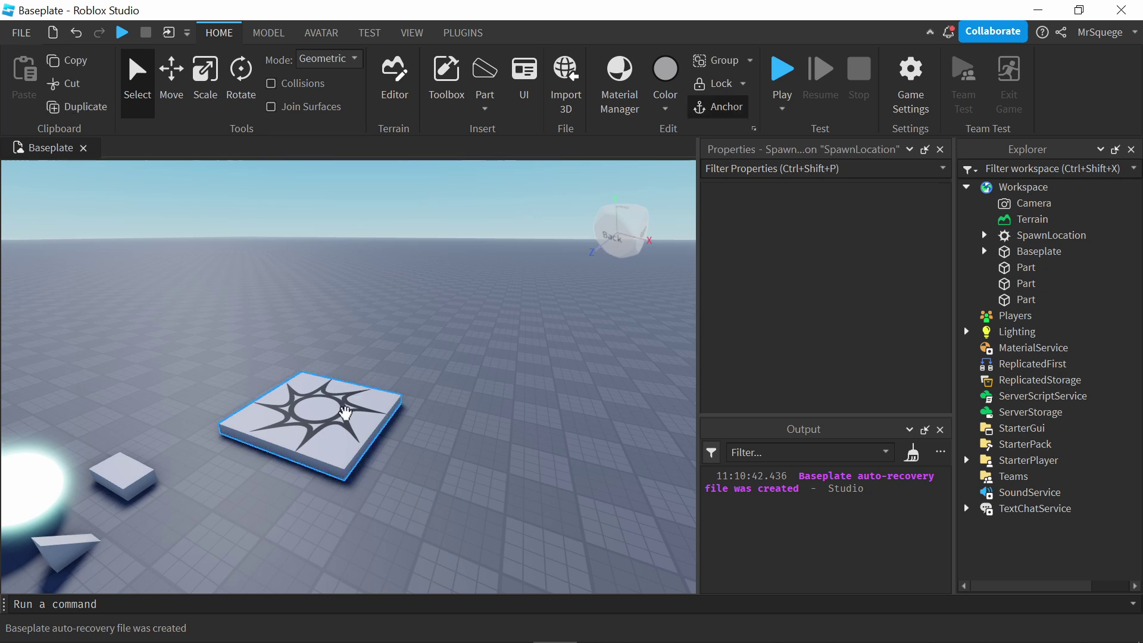
left_click(171, 84)
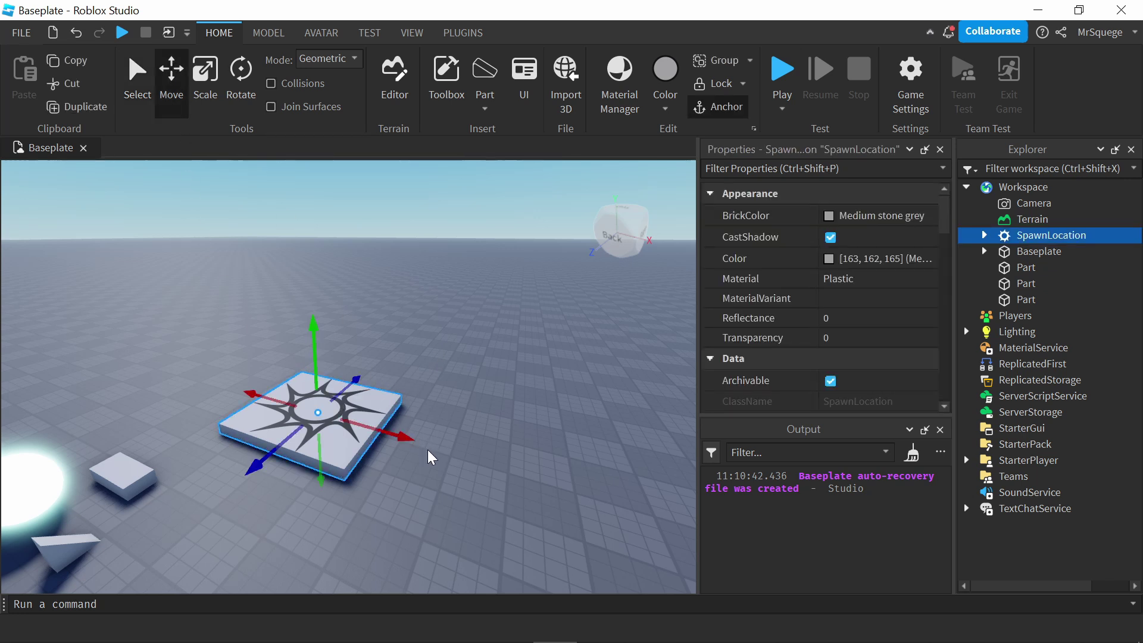
left_click_drag(411, 436, 368, 421)
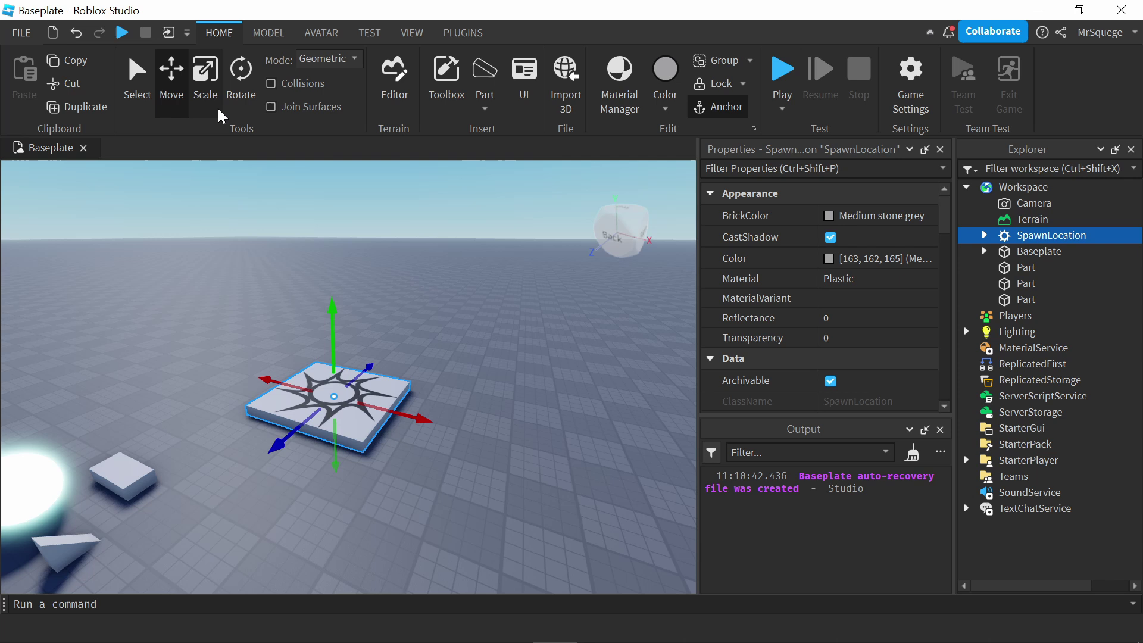
left_click(205, 89)
left_click_drag(333, 377, 382, 405)
left_click(242, 75)
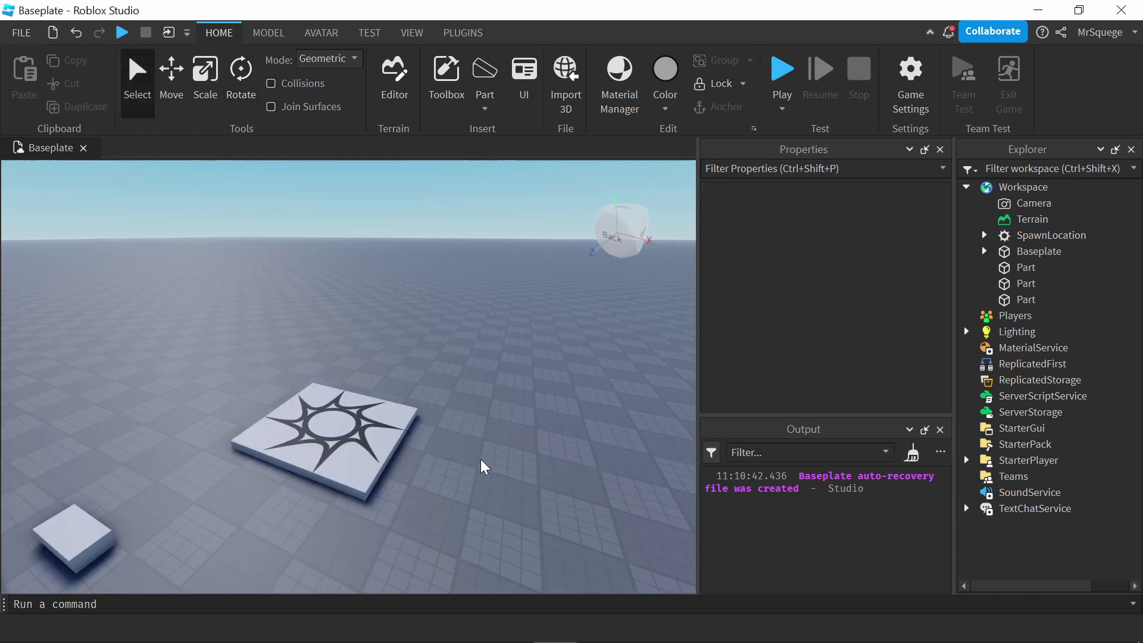
Step: Reselect the spawn pad and move it up and to the left
right_click_drag(481, 459, 401, 484)
left_click(258, 373)
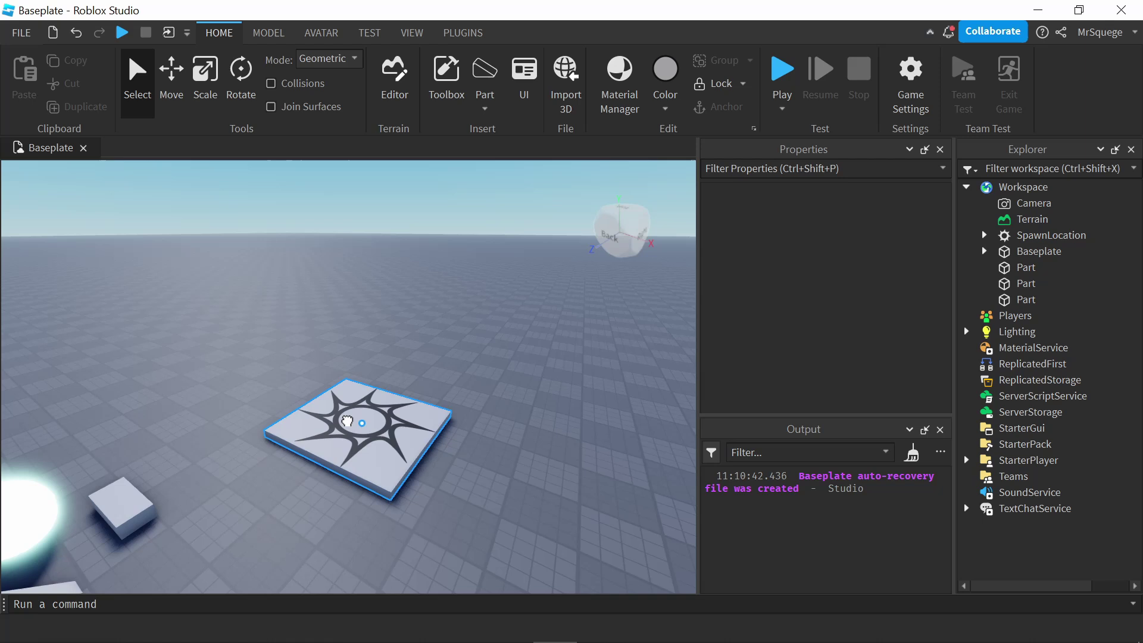
key("ctrl+2")
left_click_drag(347, 421, 438, 485)
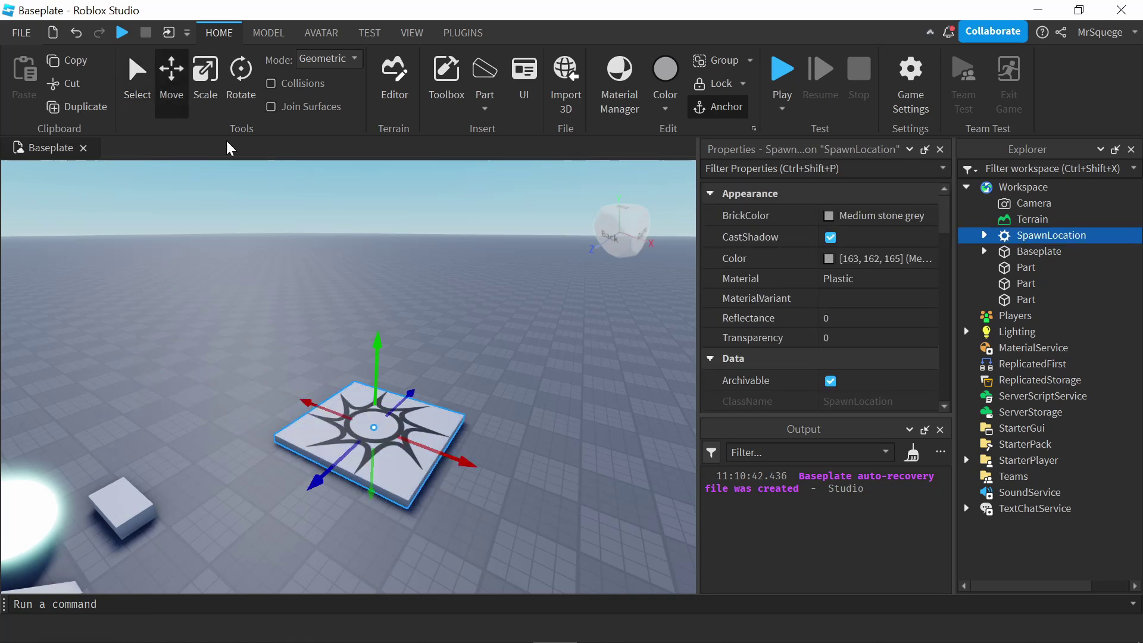
Step: Set MODEL move snapping to 2 studs and test-drag the spawn pad in 2-stud steps
left_click(267, 36)
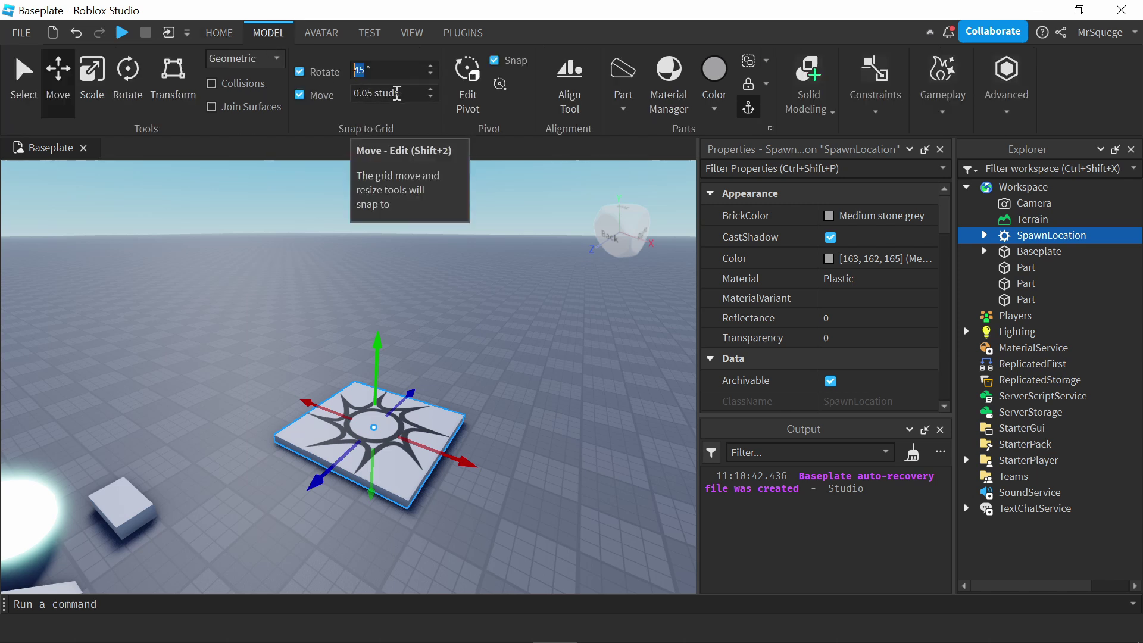
left_click(396, 94)
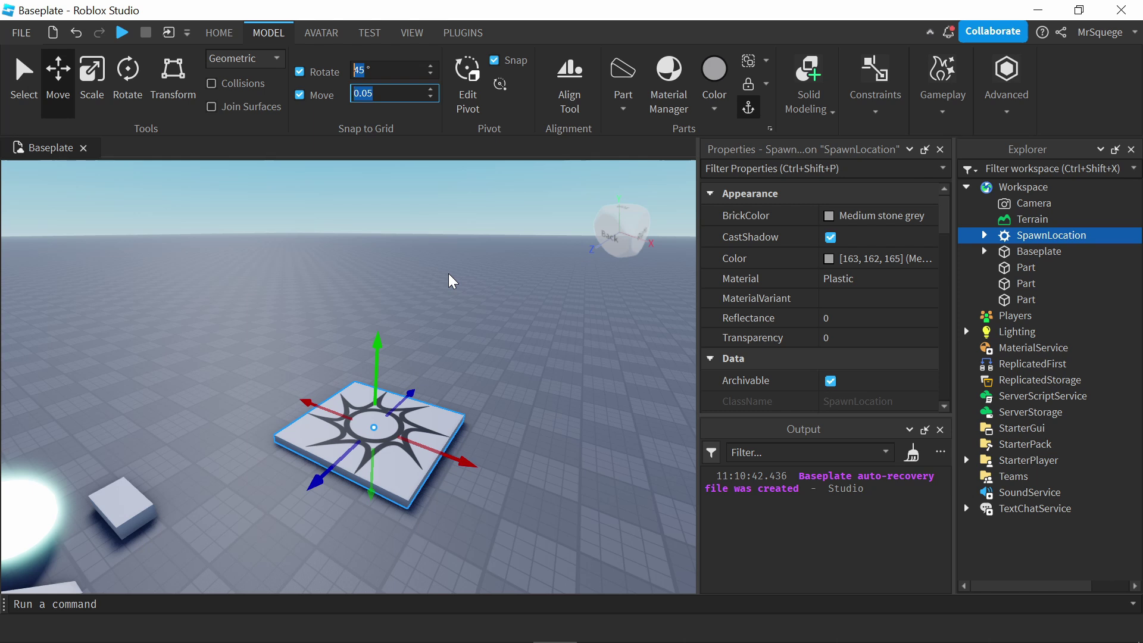
left_click(439, 297)
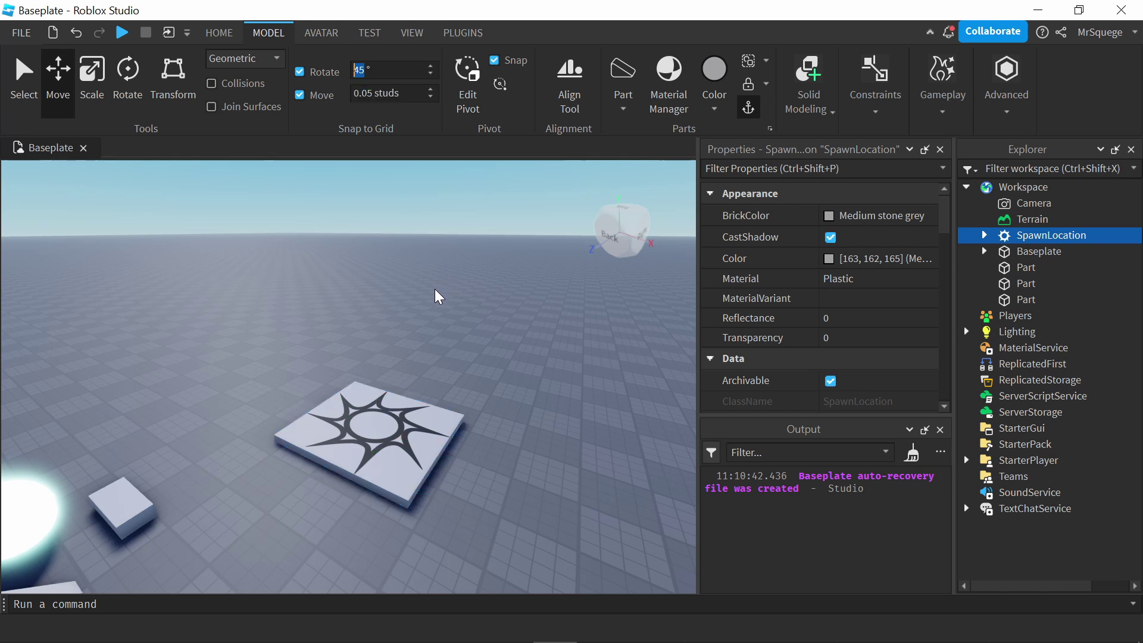
left_click(403, 93)
key("BackSpace")
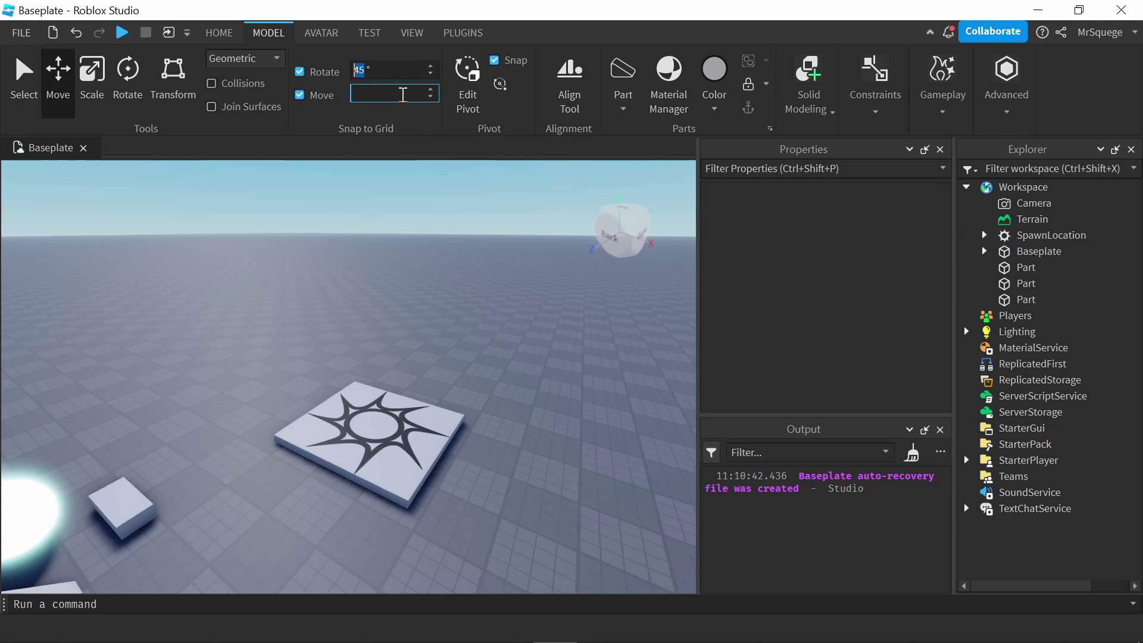
key("Return")
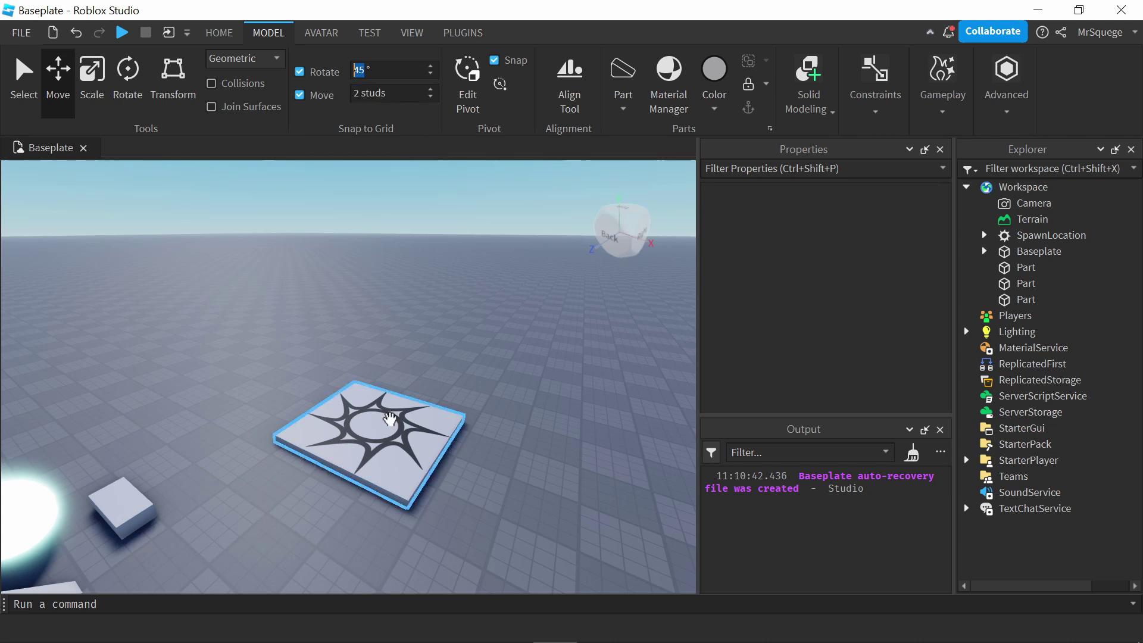
left_click(389, 419)
left_click_drag(439, 456, 470, 465)
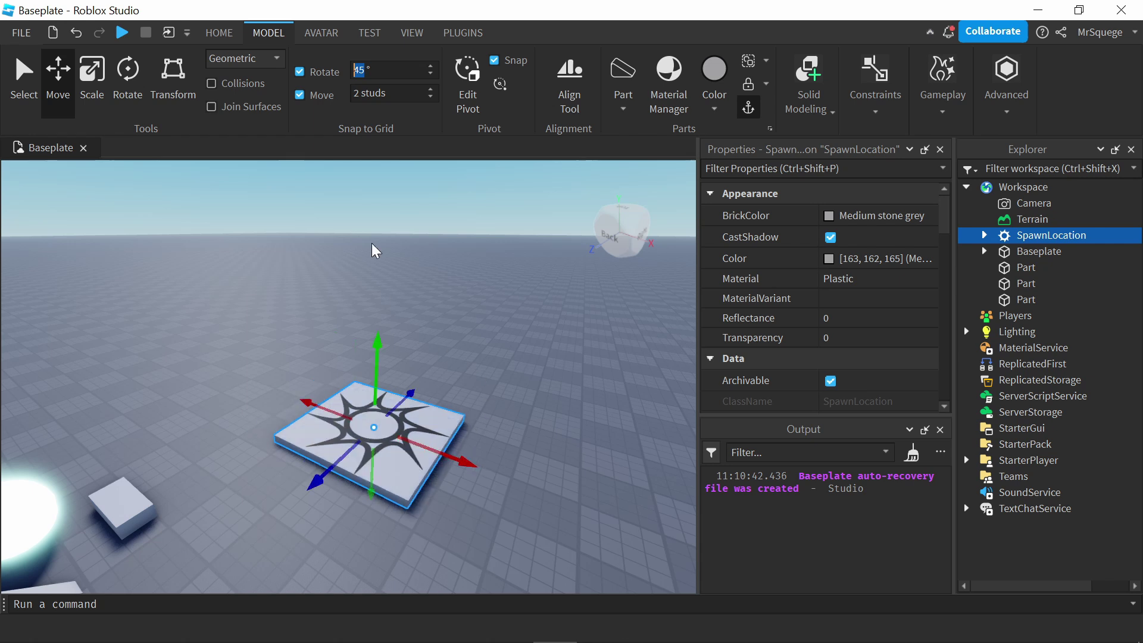
Step: Set rotation snapping to 90° and turn the spawn pad a quarter turn
left_click(377, 71)
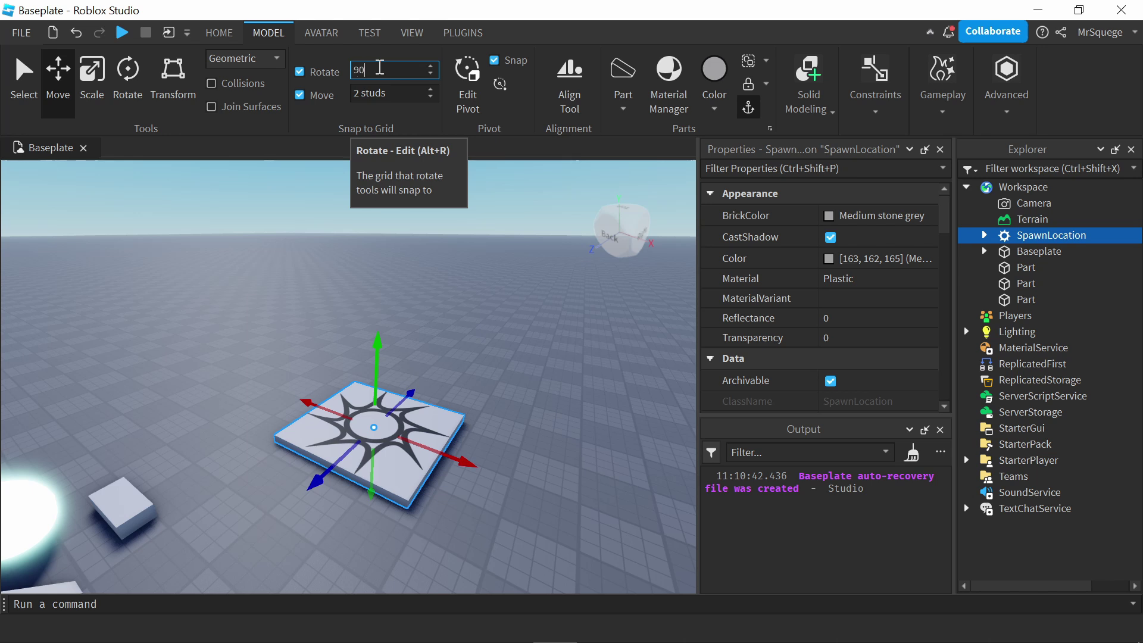
key("Return")
left_click(131, 88)
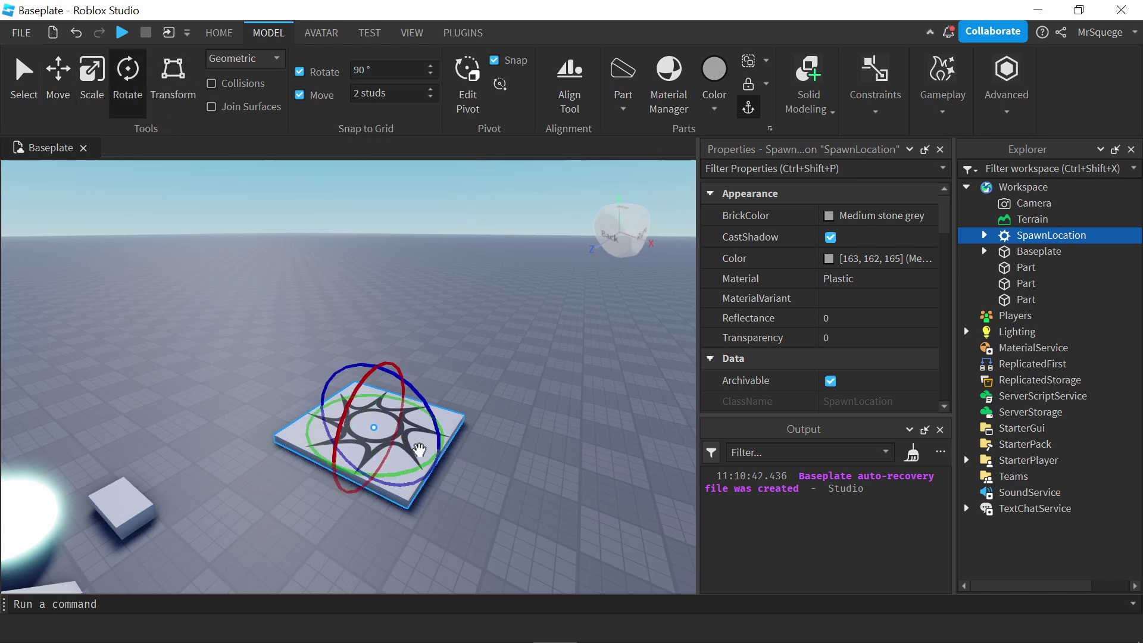
left_click_drag(407, 465, 316, 445)
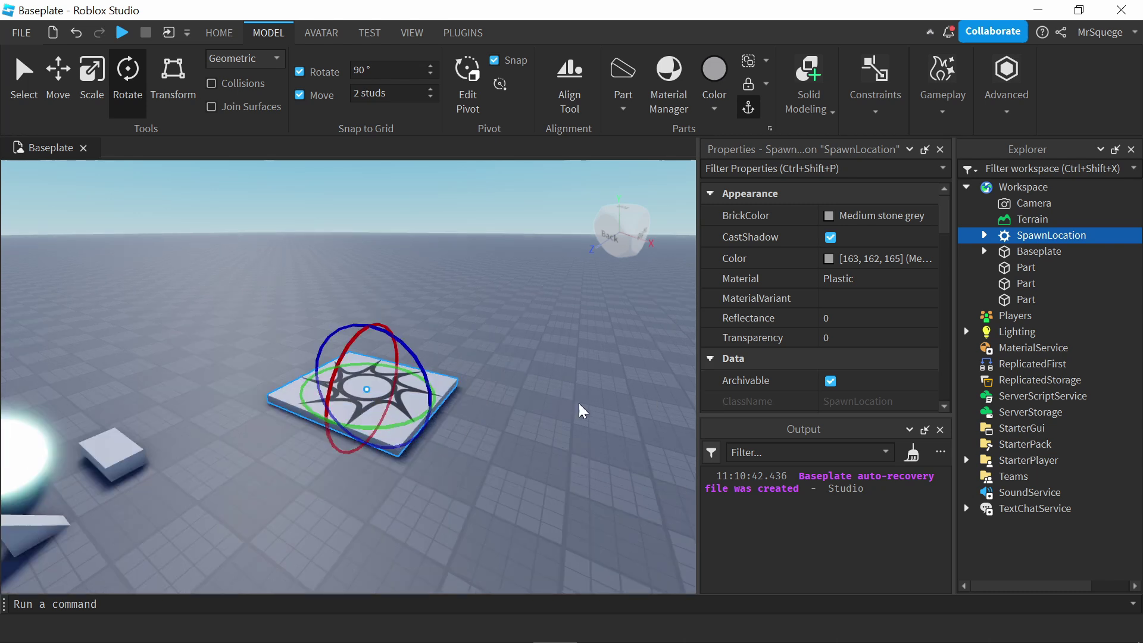
Step: With the Transform tool, swing the spawn pad round and return it to 0°
left_click(182, 84)
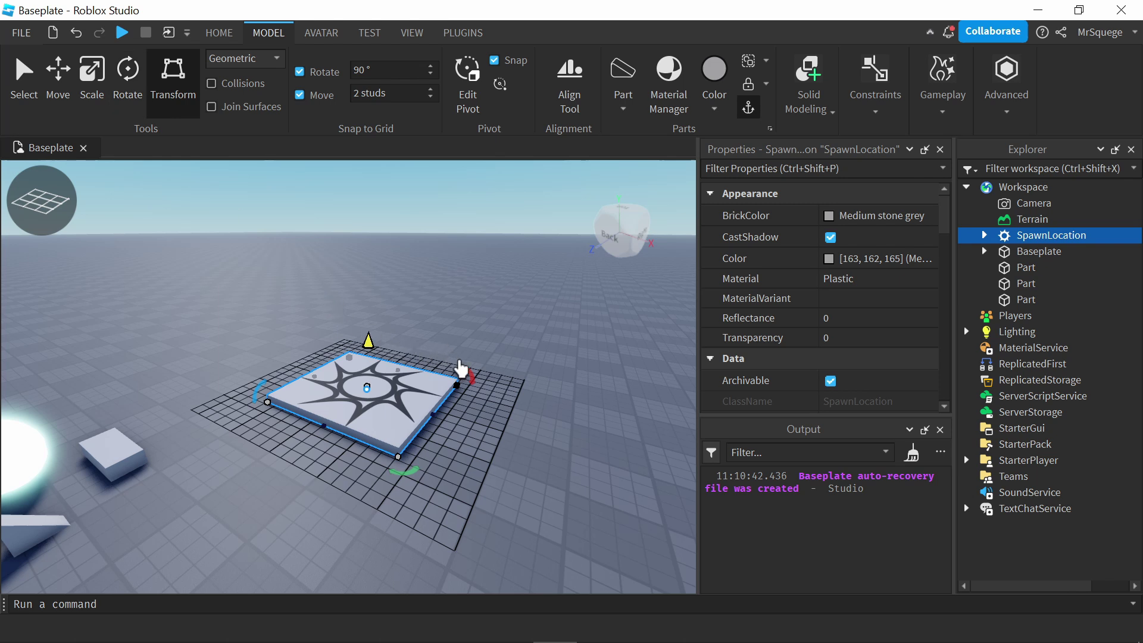
mouse_move(464, 370)
left_mouse_down()
mouse_move(434, 331)
mouse_move(333, 298)
mouse_move(455, 377)
left_mouse_up()
left_click(370, 324)
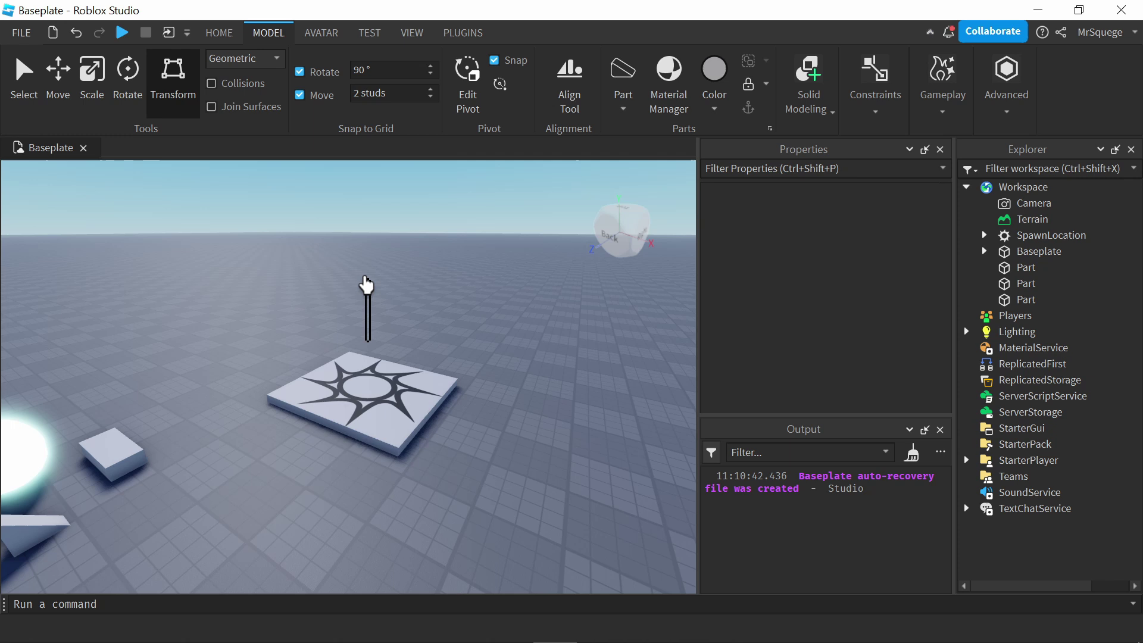
Step: Select the spawn pad and try lifting it and stretching it front and right
left_click(382, 390)
left_click(370, 352)
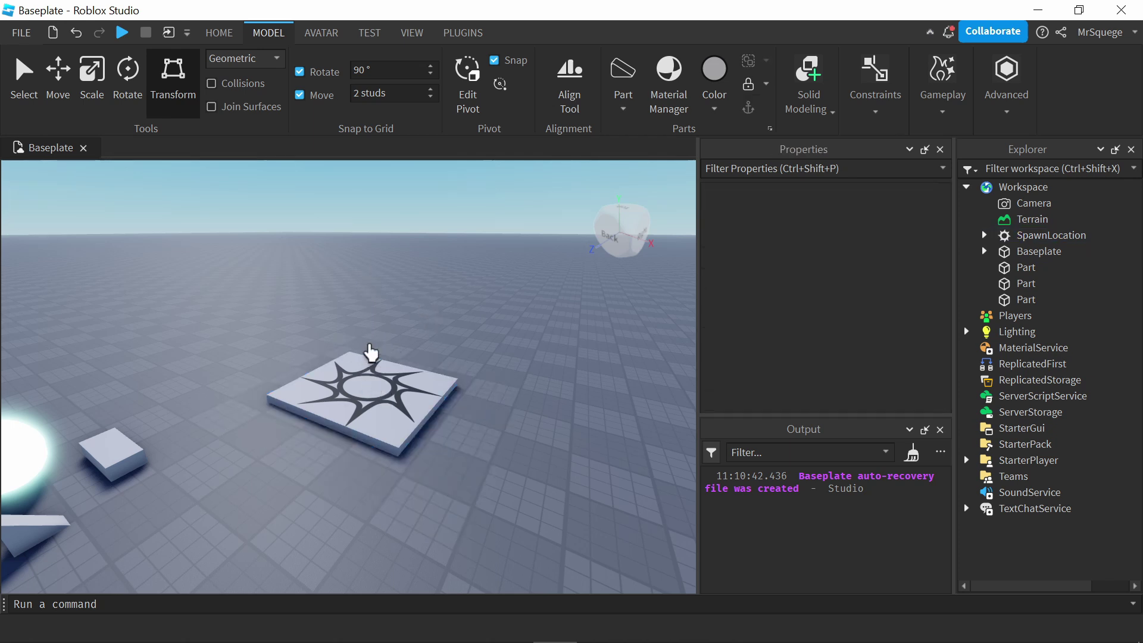
left_click(377, 402)
left_click_drag(369, 350, 386, 262)
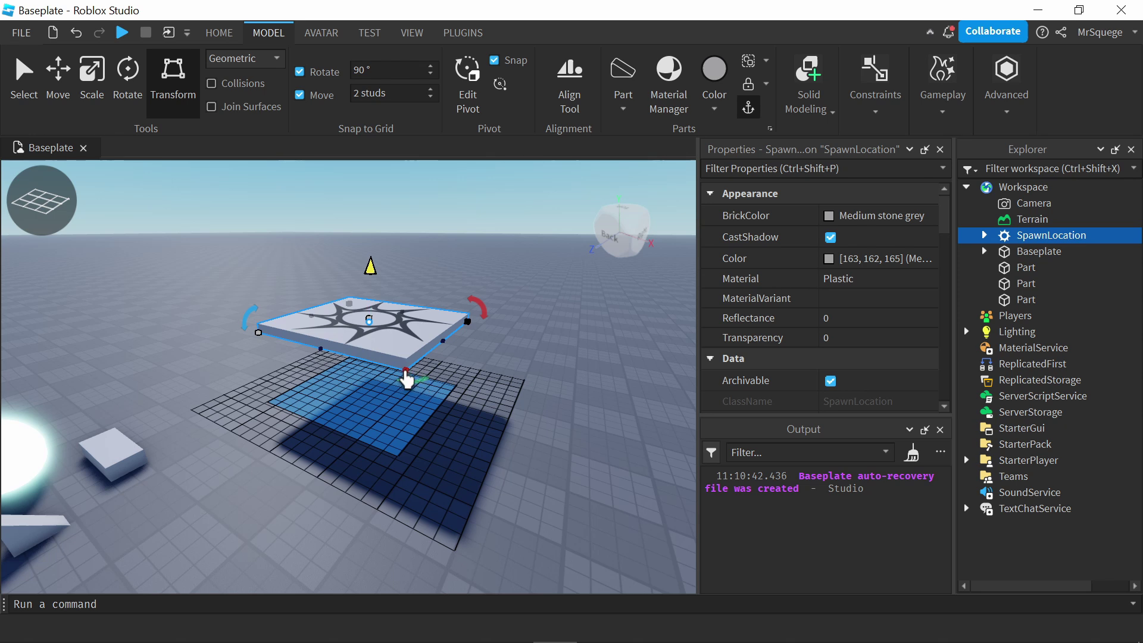
left_click_drag(406, 378, 416, 435)
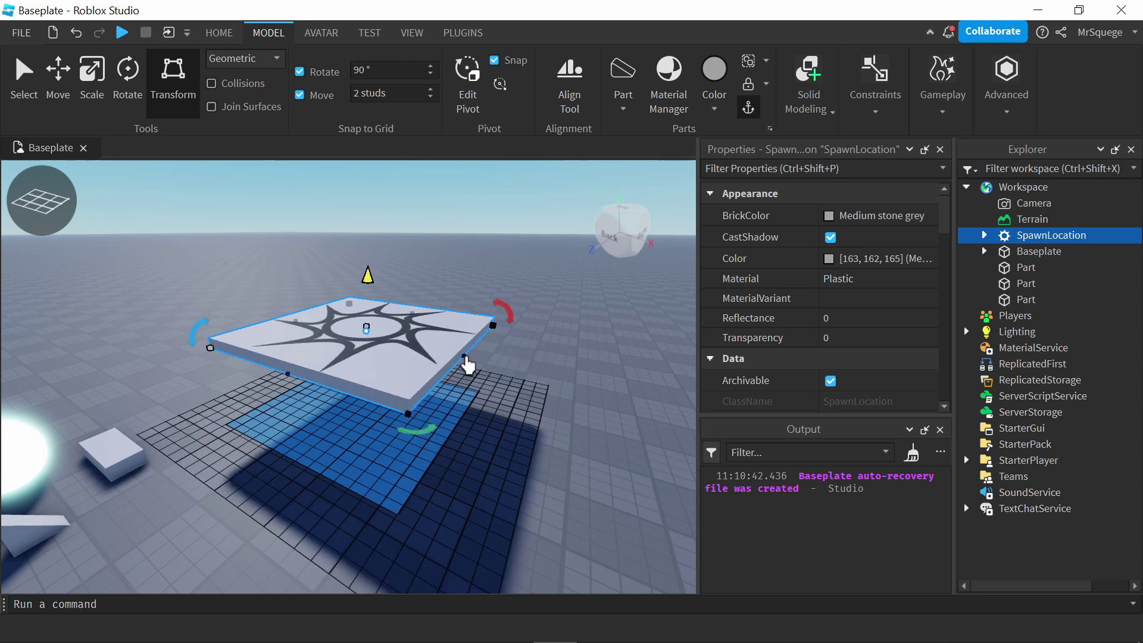
left_click_drag(467, 365, 499, 384)
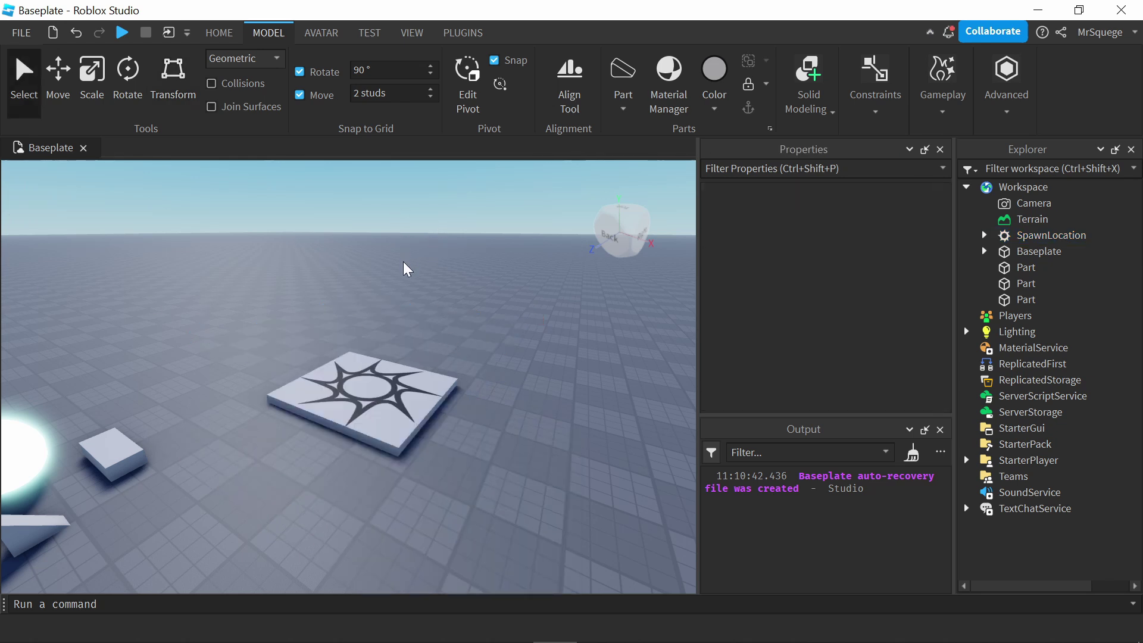
Step: Drag the 2019 Sports Car from the Toolbox Vehicle category onto the baseplate
left_click(229, 35)
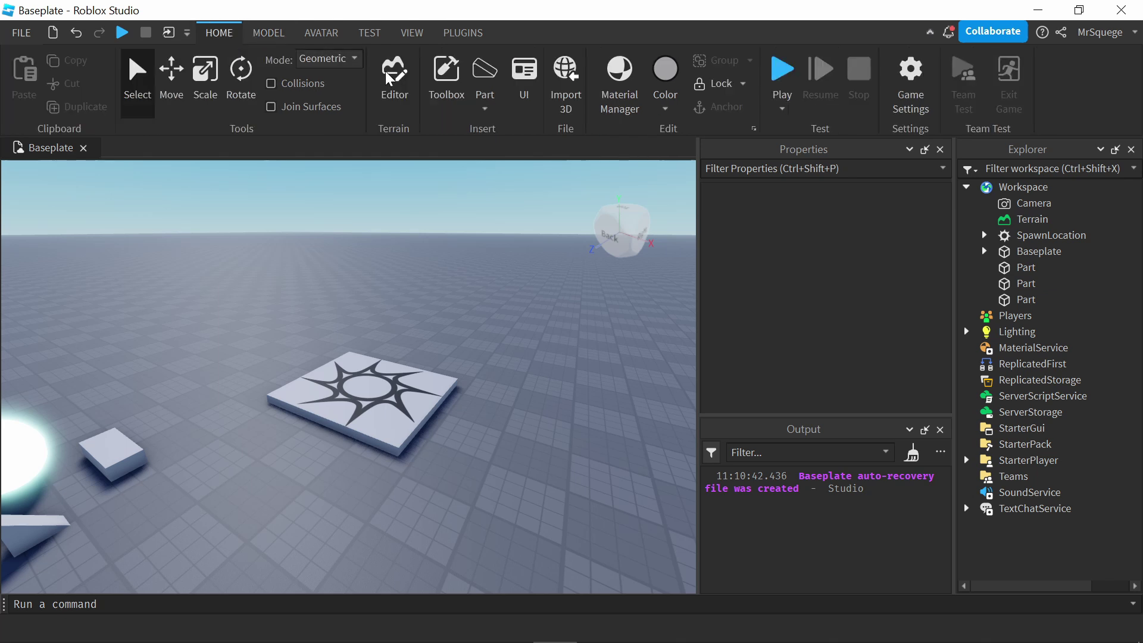
left_click(447, 92)
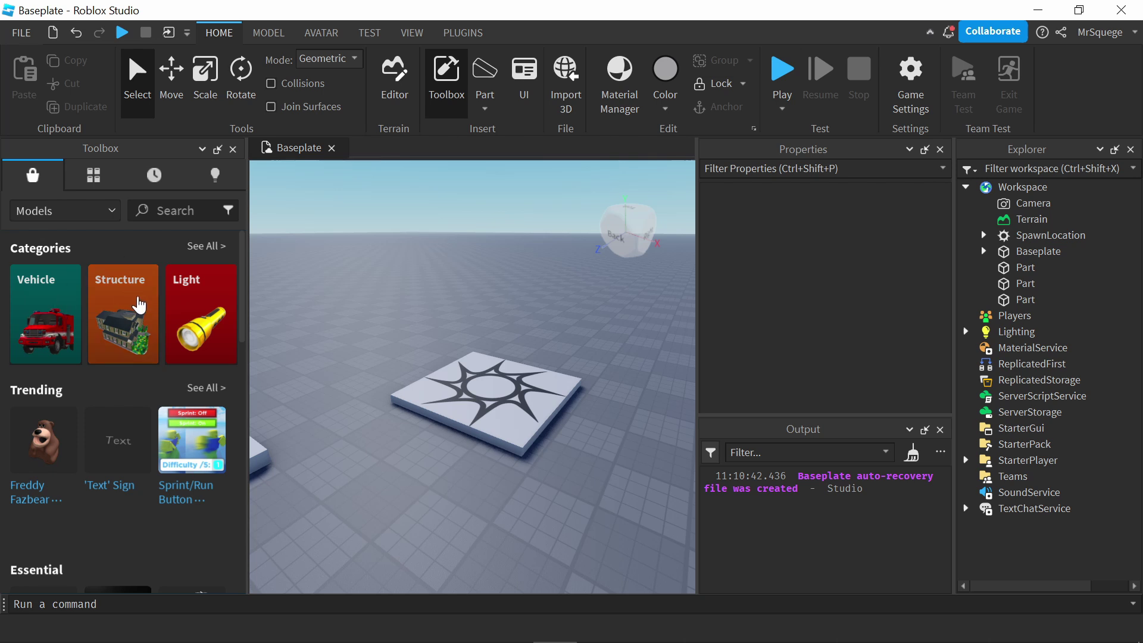
left_click(62, 320)
mouse_move(152, 330)
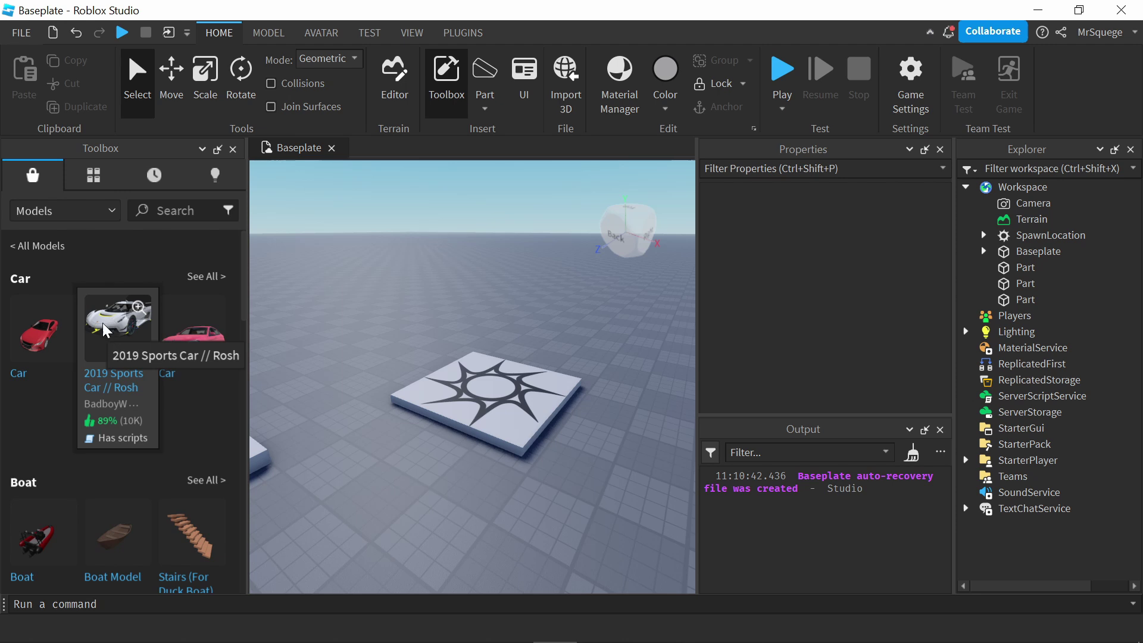
left_click_drag(103, 329, 357, 363)
Step: Orbit and pan around the sports car to bring its front into view
scroll(454, 297, "up", 5)
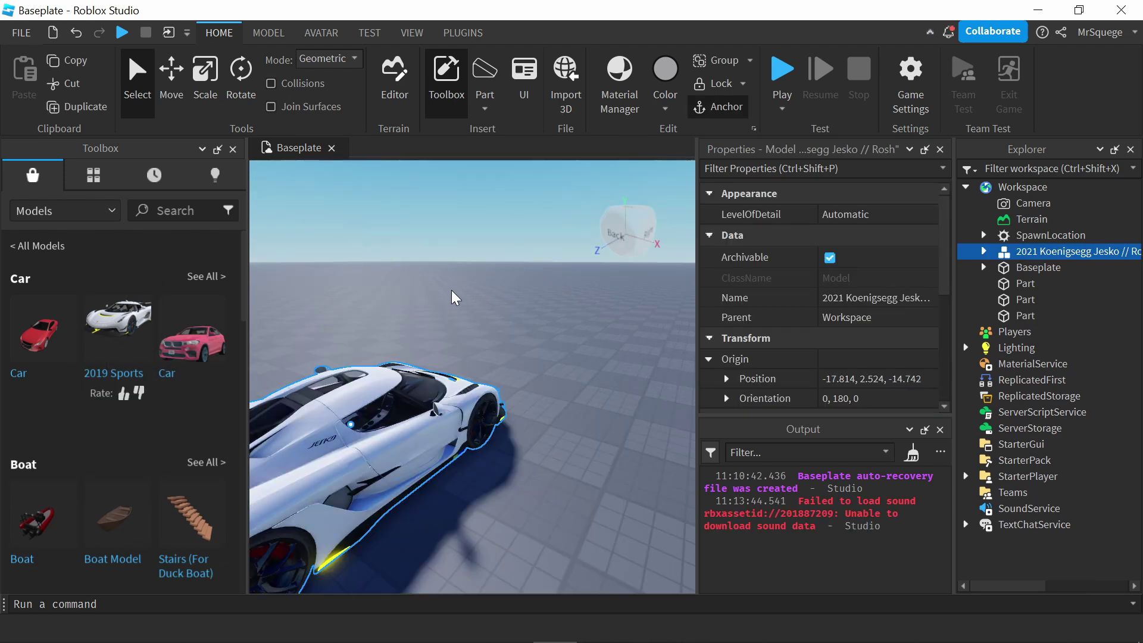
right_click_drag(416, 299, 456, 303)
right_click_drag(388, 308, 572, 316)
scroll(453, 351, "down", 2)
left_click(490, 434)
middle_click_drag(490, 434, 475, 431)
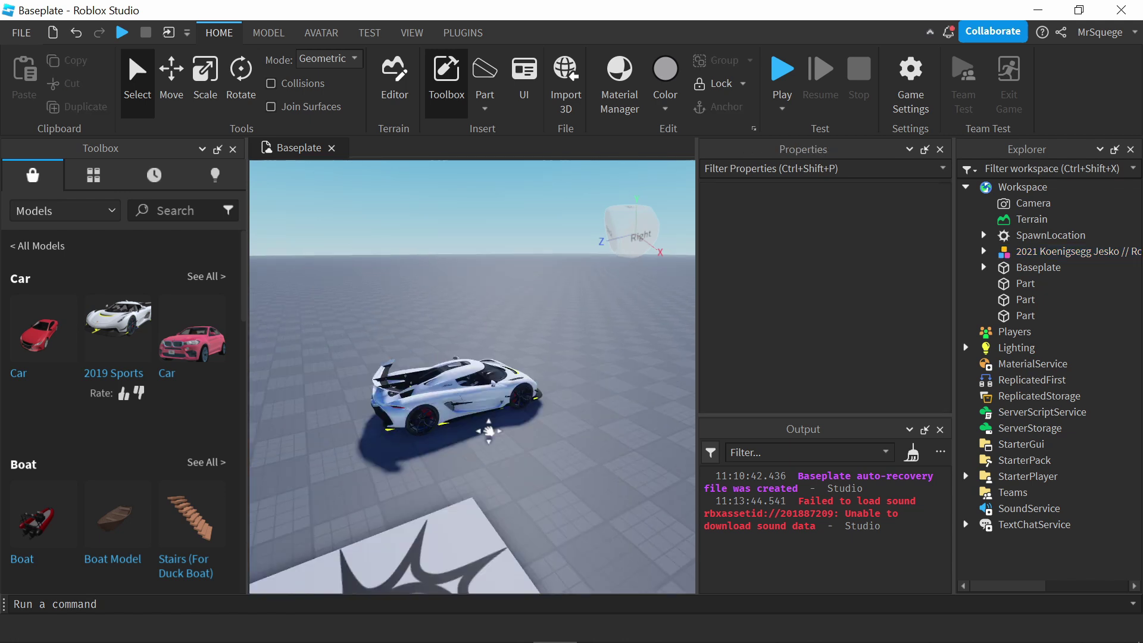
right_click_drag(549, 326, 548, 327)
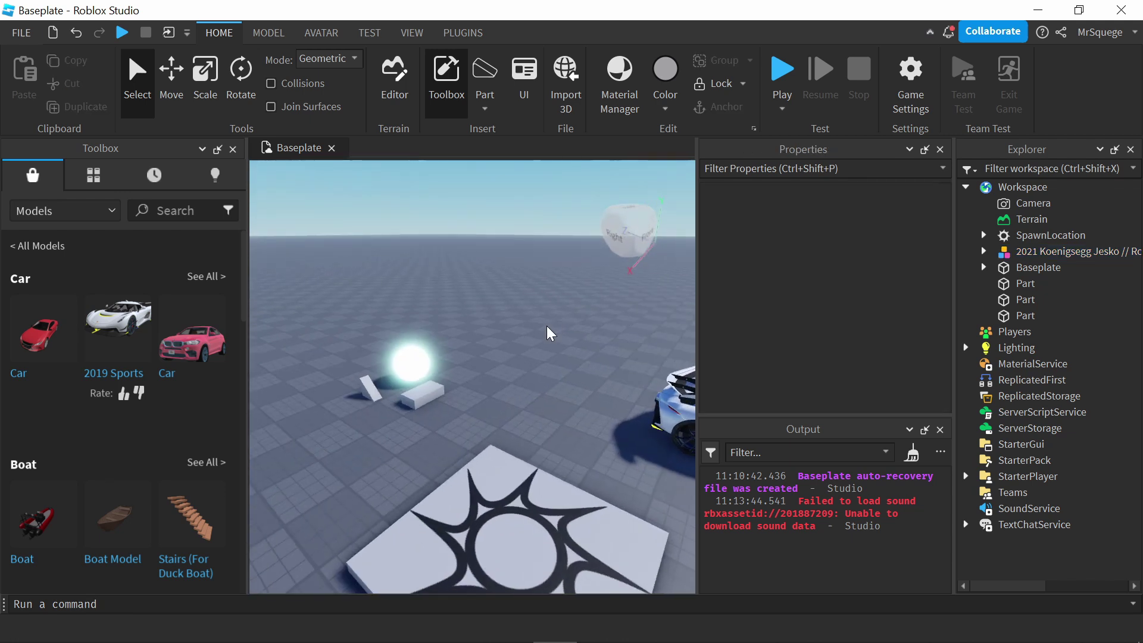
middle_click_drag(533, 323, 466, 334)
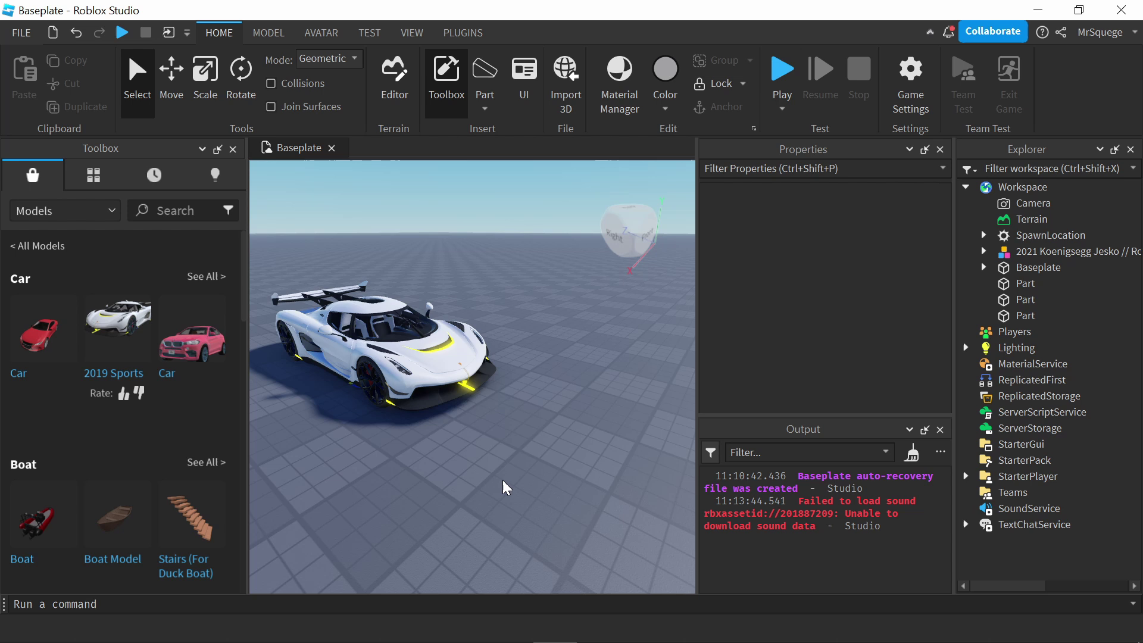
middle_click_drag(472, 480, 497, 475)
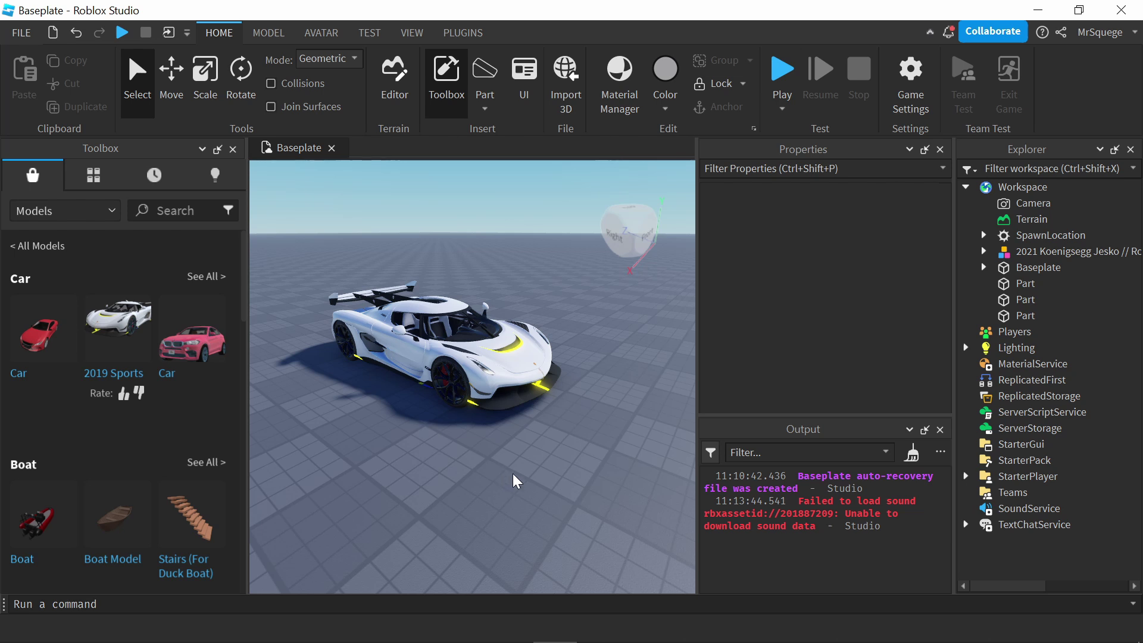
Step: Playtest the place driving the car with WASD, then start a second playtest
left_click(782, 73)
key("w")
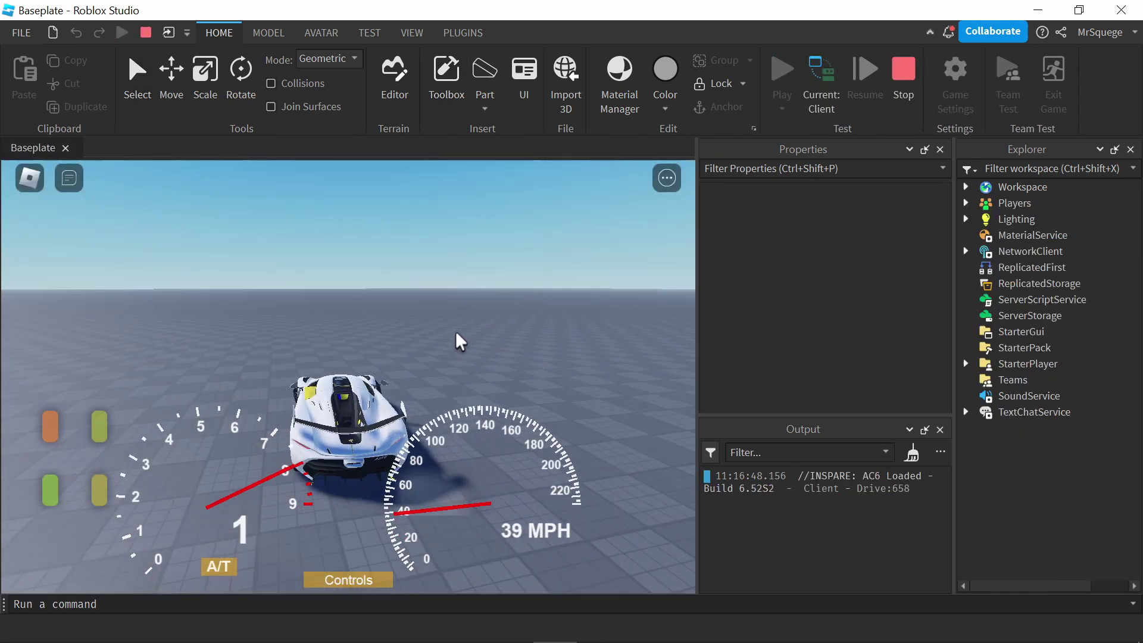
right_click_drag(456, 333, 449, 338)
key("d")
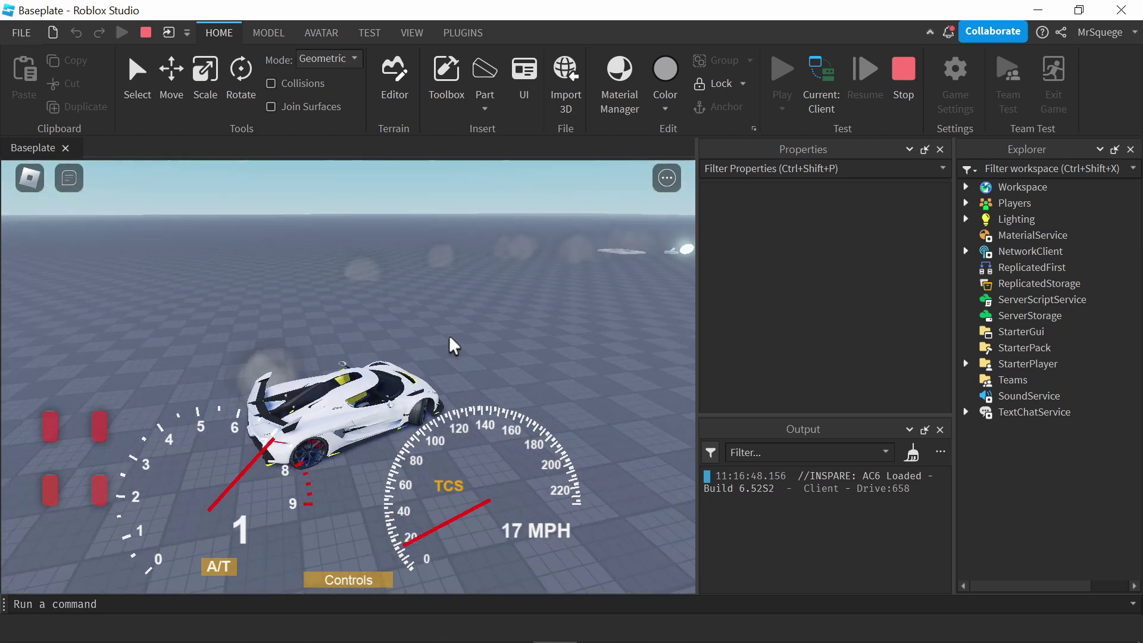
key("a")
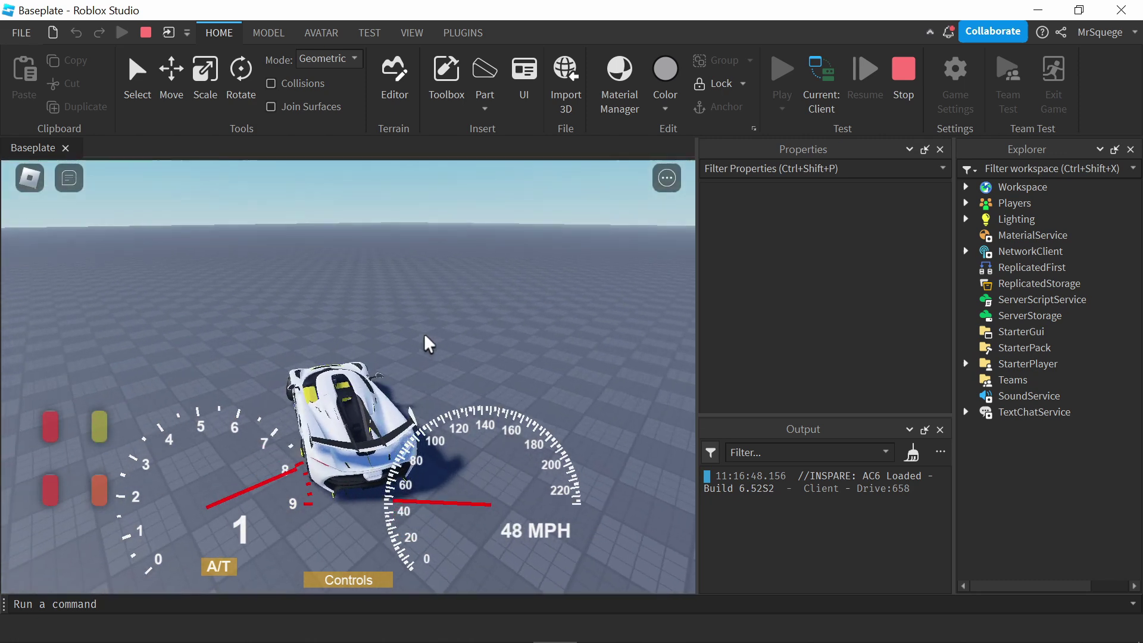
key("w")
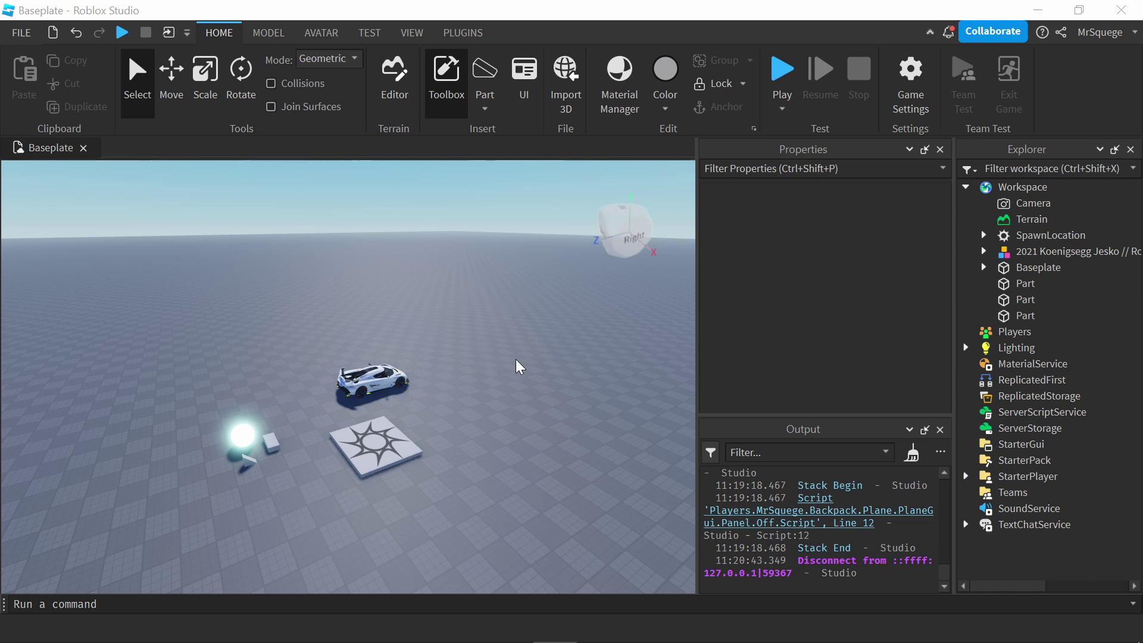
left_click(783, 71)
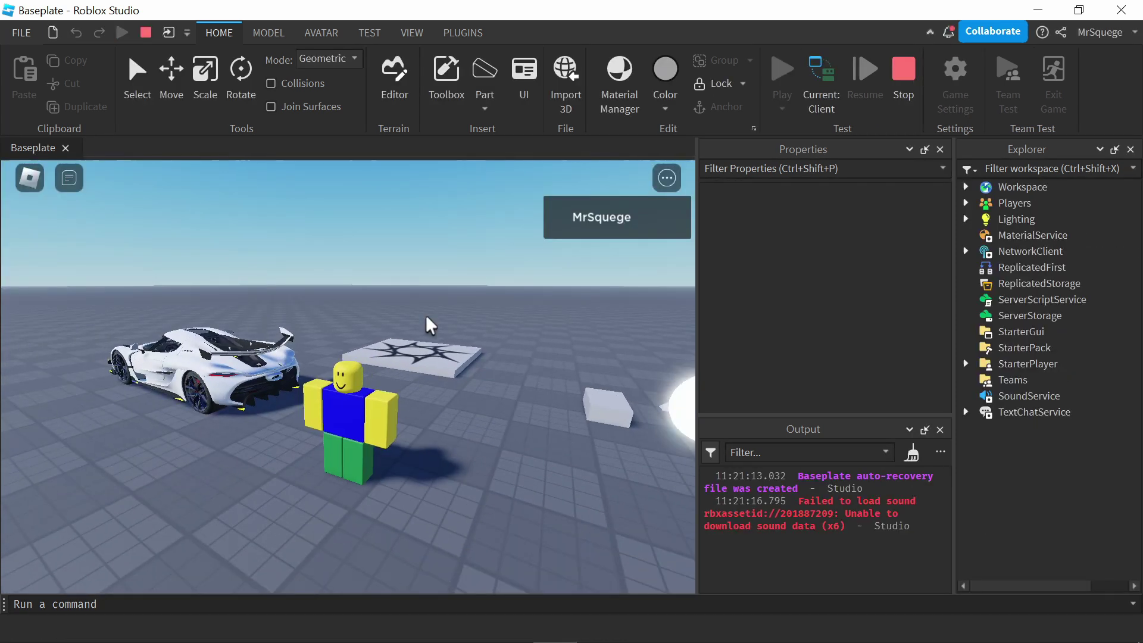
Step: End the playtest with Shift+F5 and review the Play, Play Here and Run options without starting one
key("s")
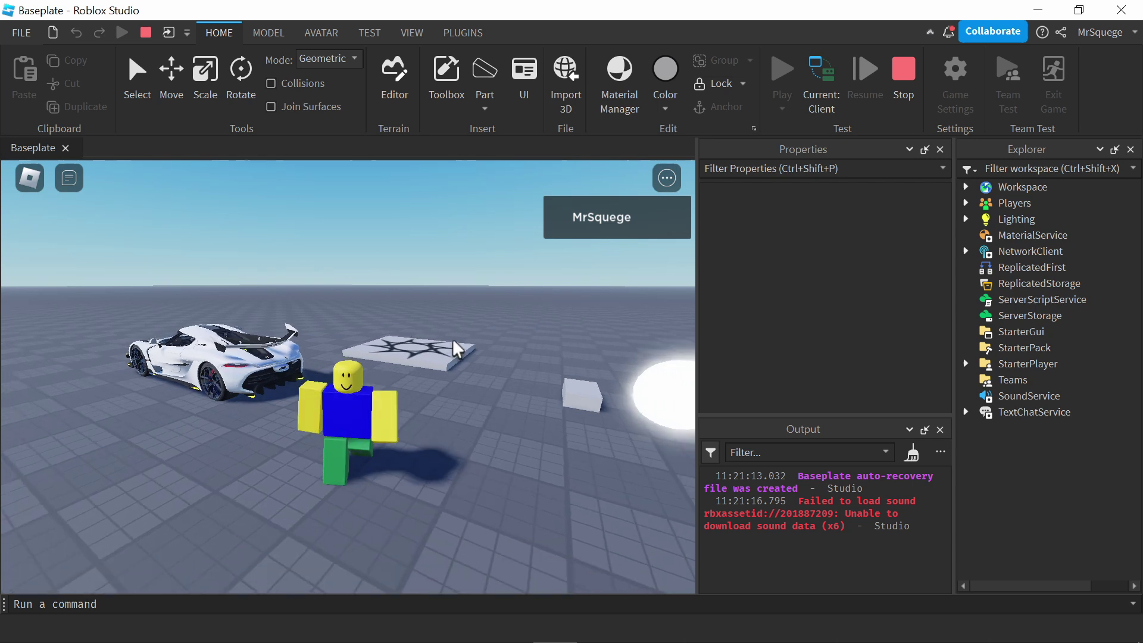
key("shift+F5")
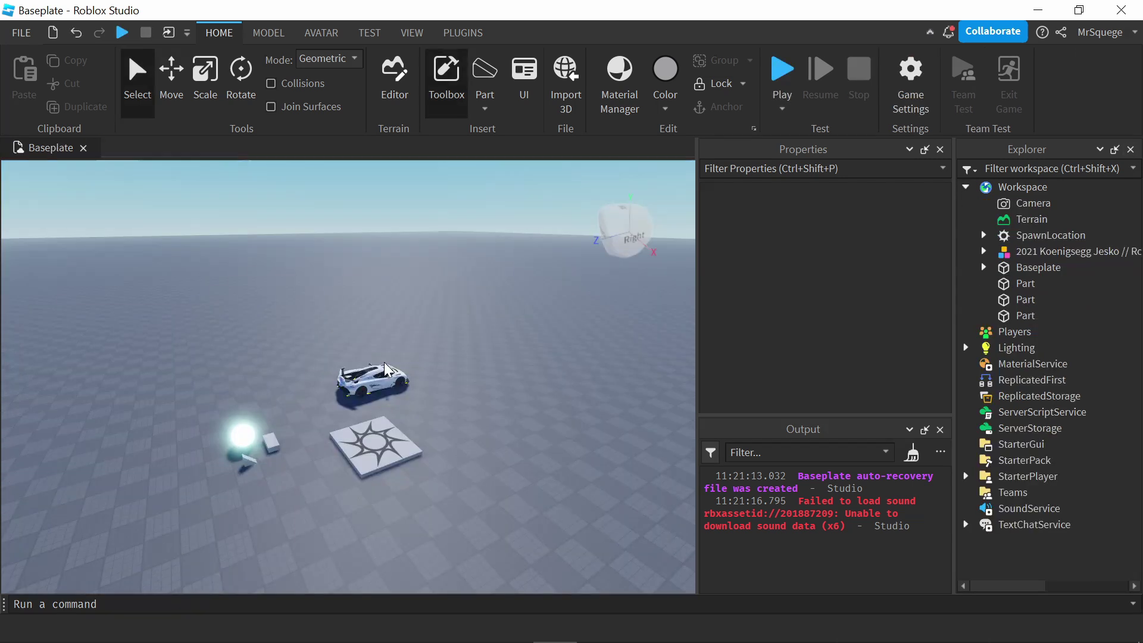
left_click(782, 106)
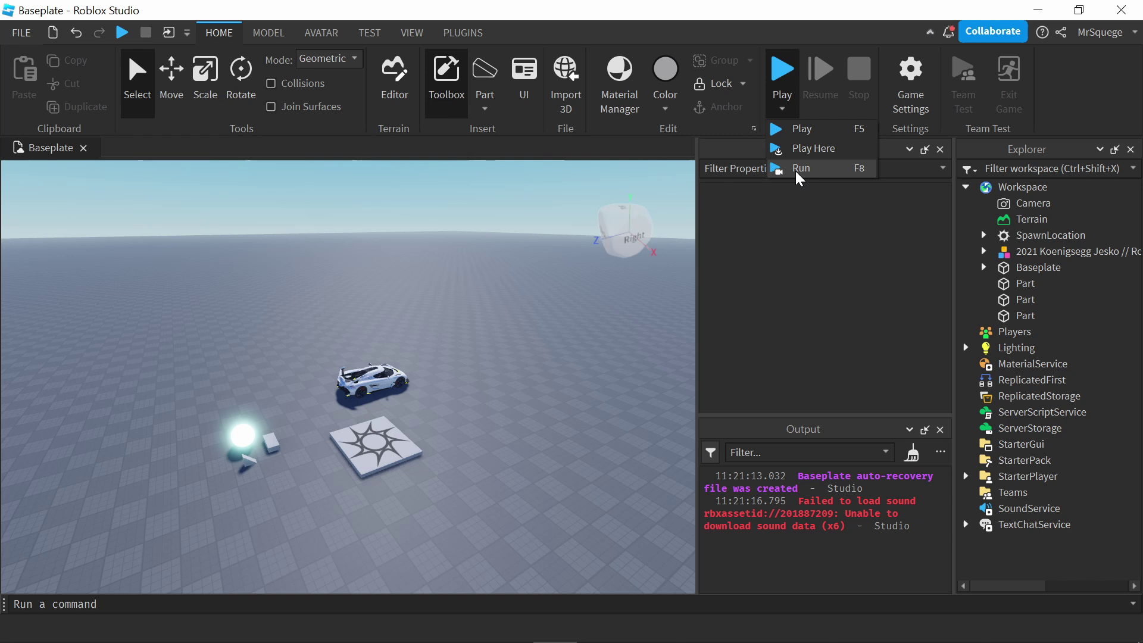
left_click(799, 169)
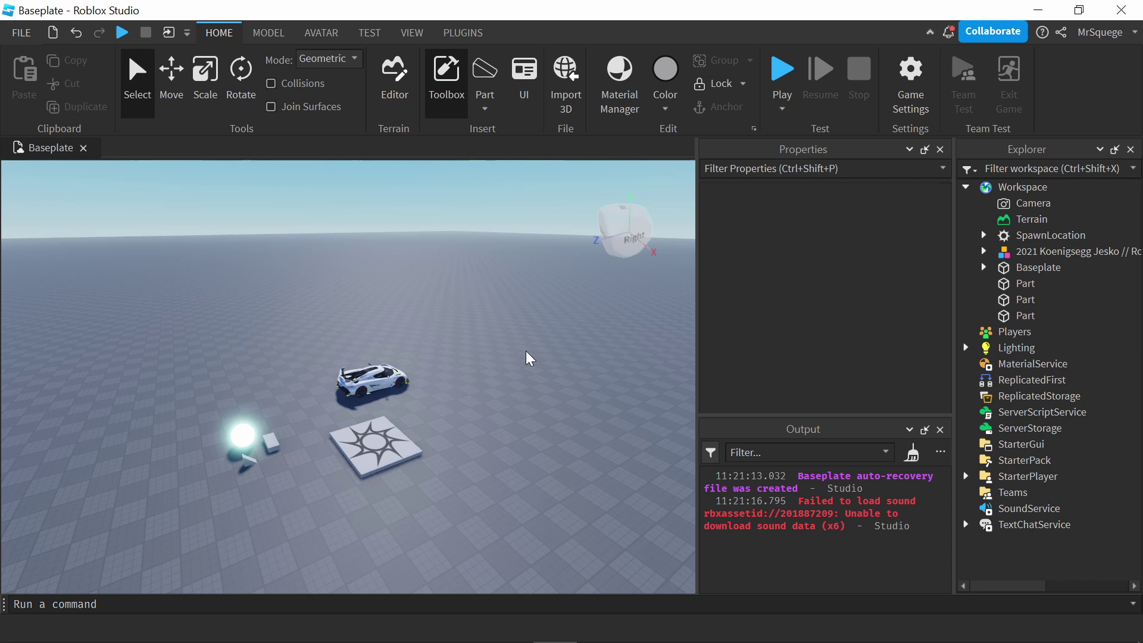
mouse_move(1062, 194)
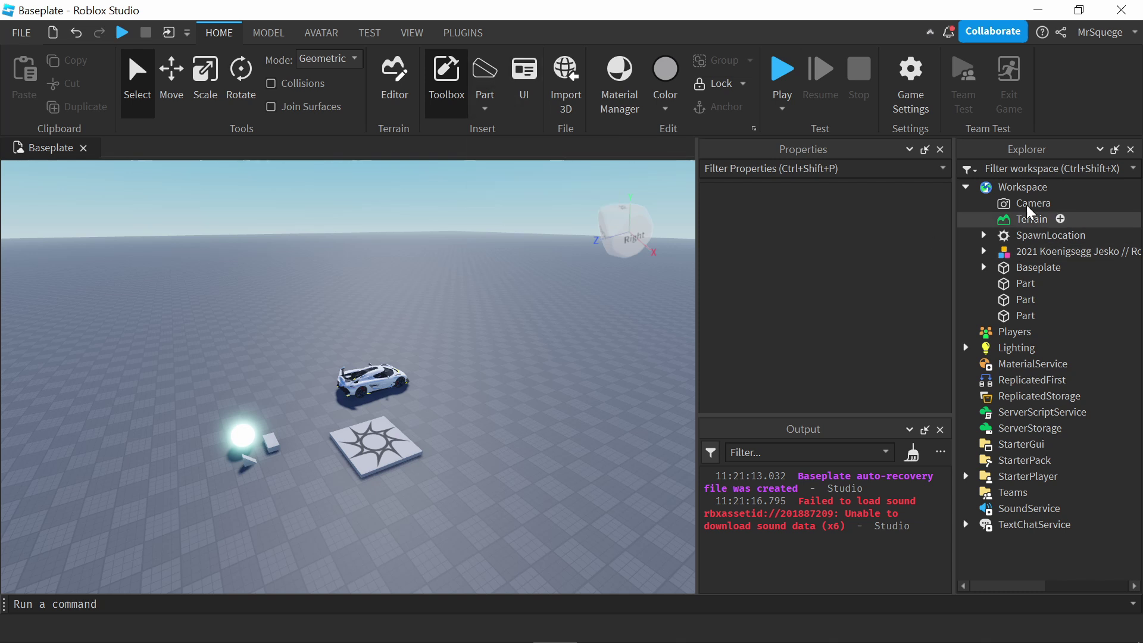
Step: Insert a new Part into Workspace and place it on the ground near the car
left_click(1060, 188)
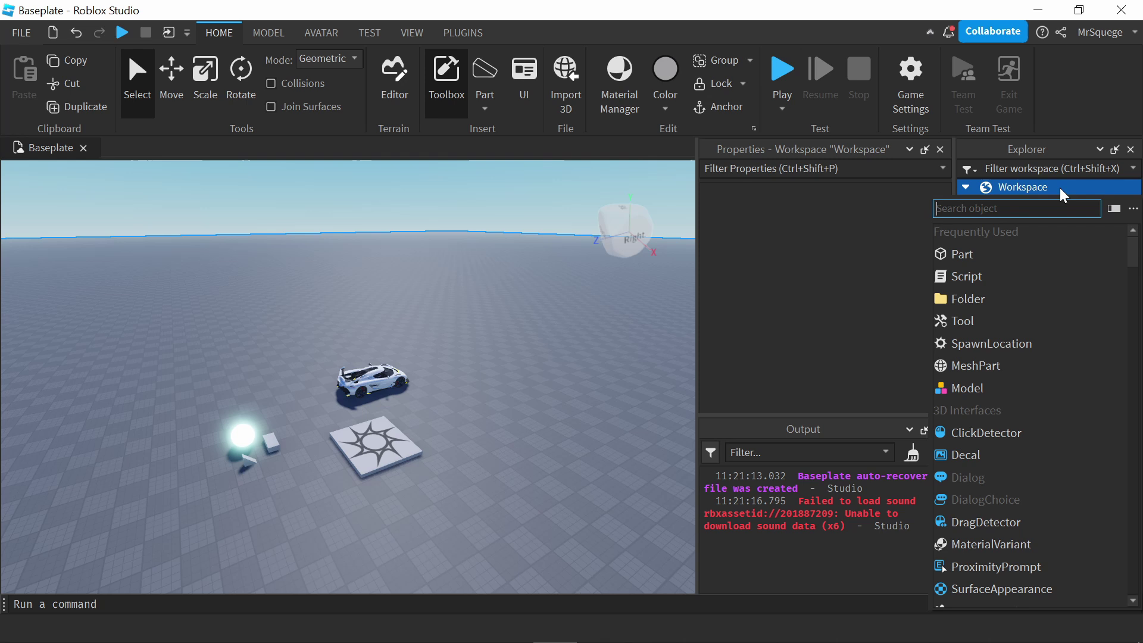
left_click(1004, 252)
scroll(381, 393, "up", 8)
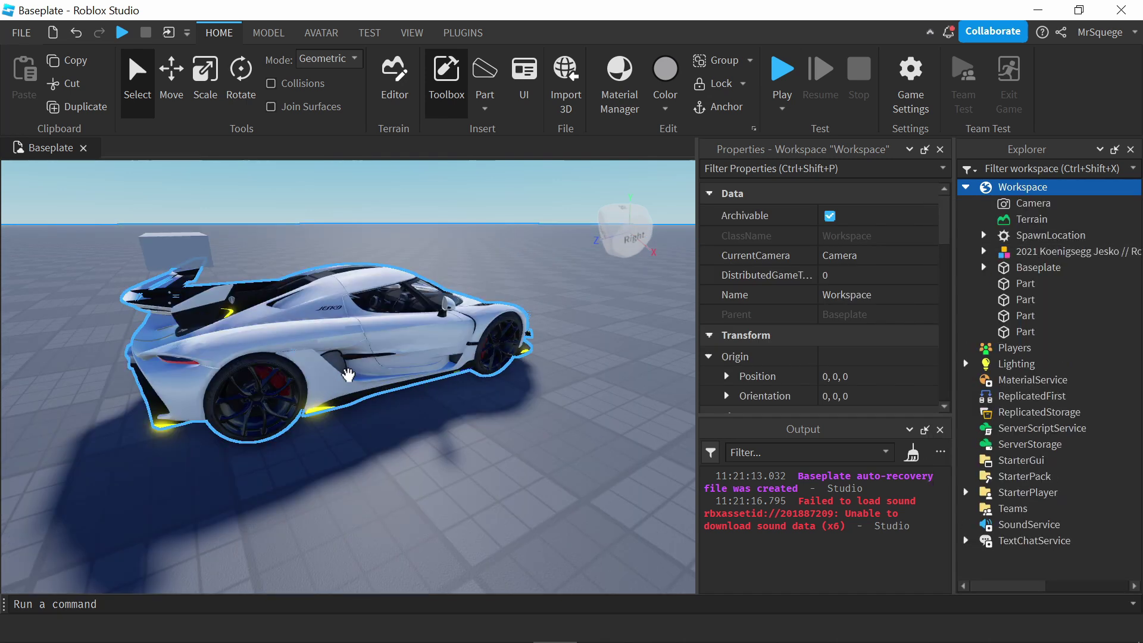
left_click_drag(197, 251, 514, 504)
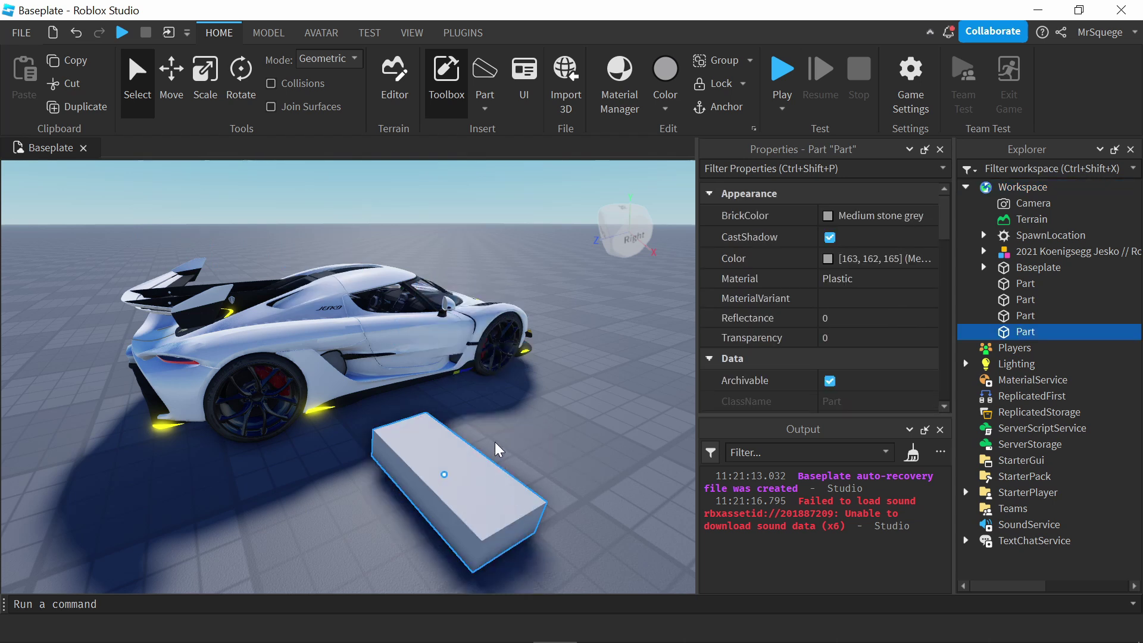
scroll(491, 445, "down", 5)
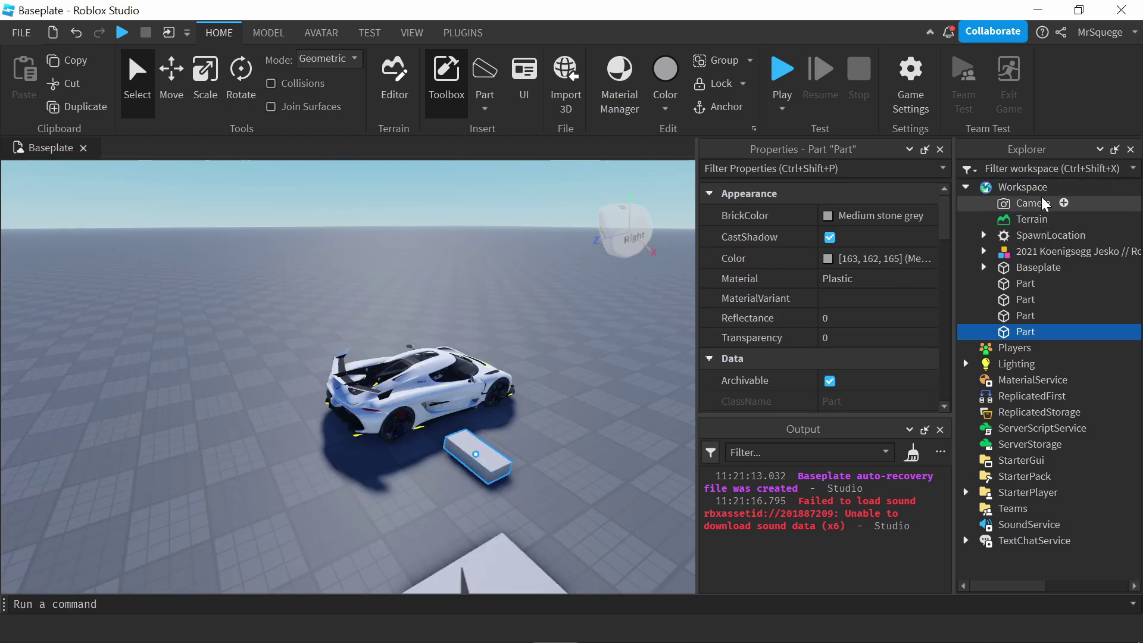
Step: Add a Fire object to Workspace by searching 'fire' in the insert list
mouse_move(1061, 189)
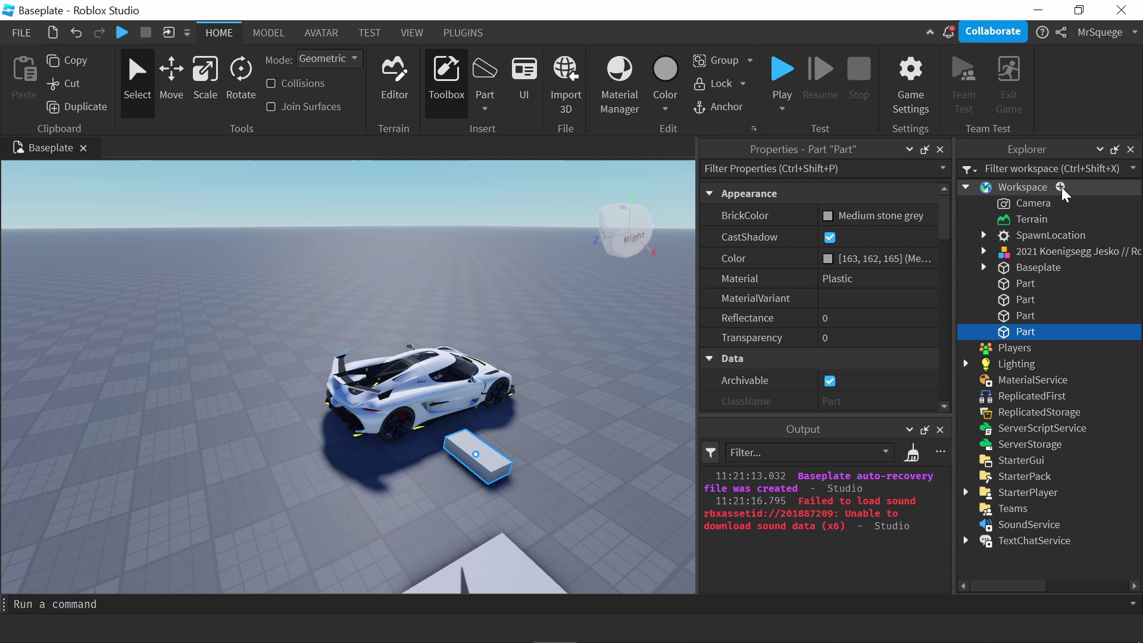
left_click(1060, 186)
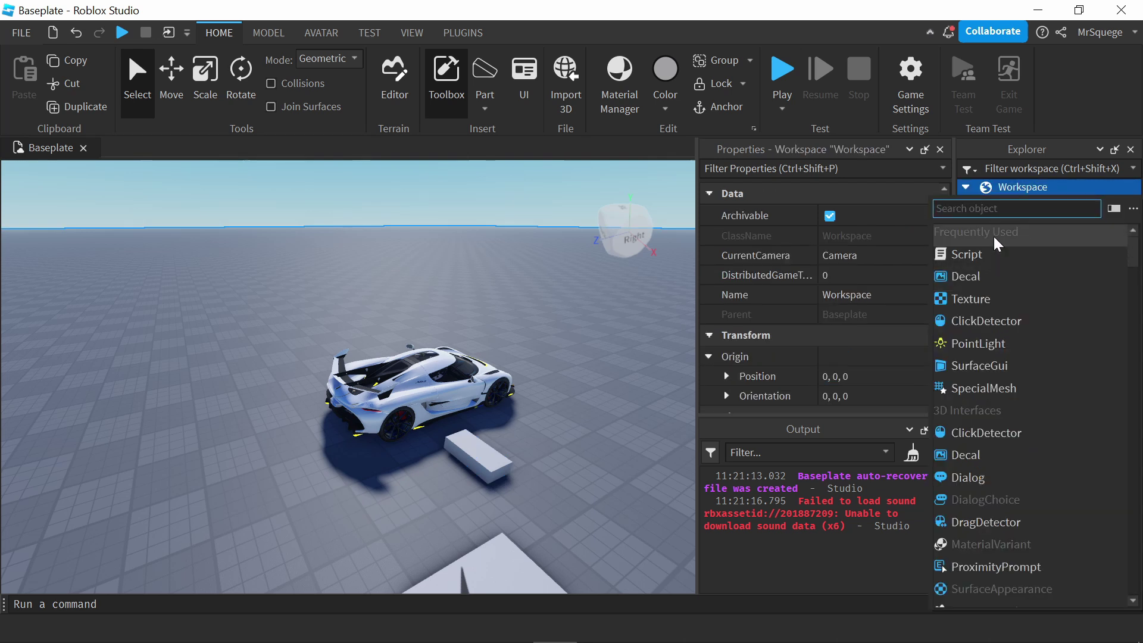
type("fire")
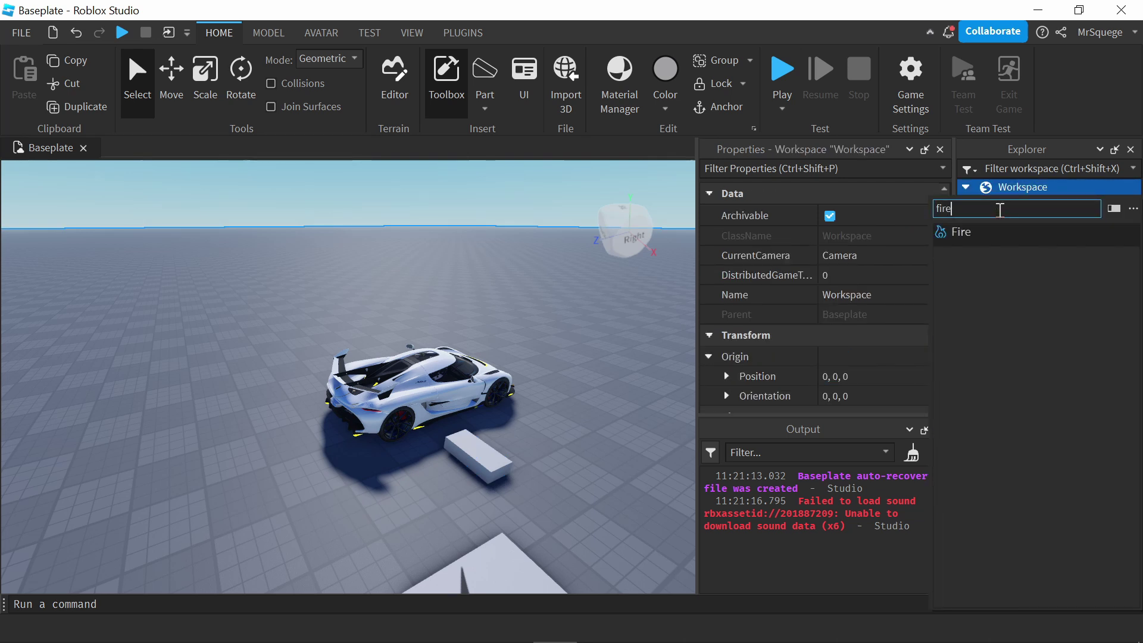
left_click(970, 233)
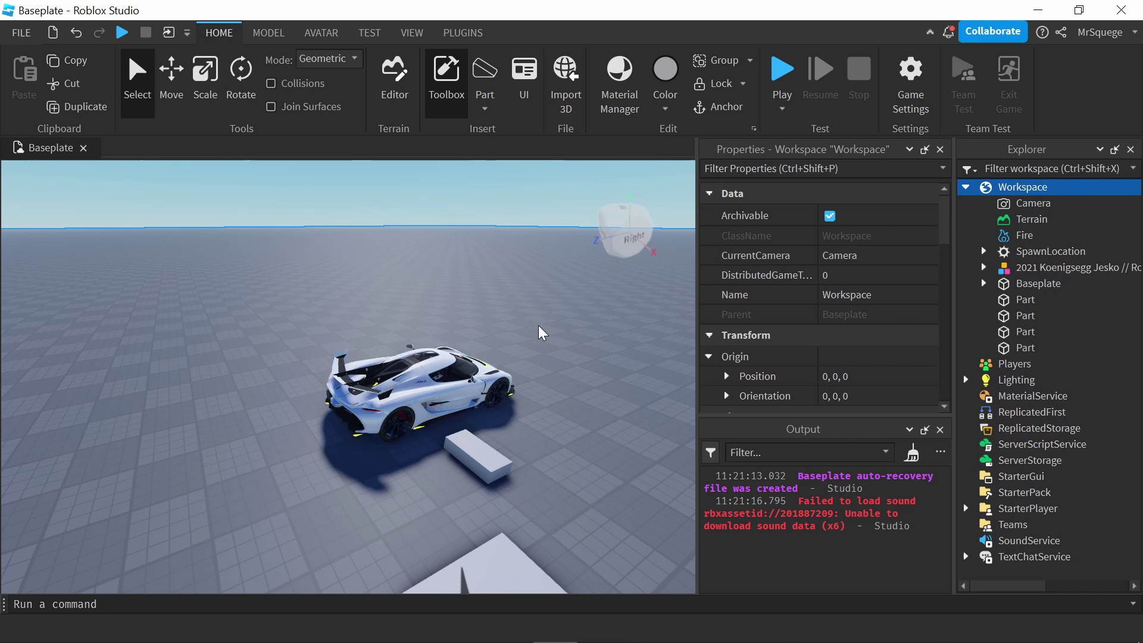
scroll(542, 332, "down", 5)
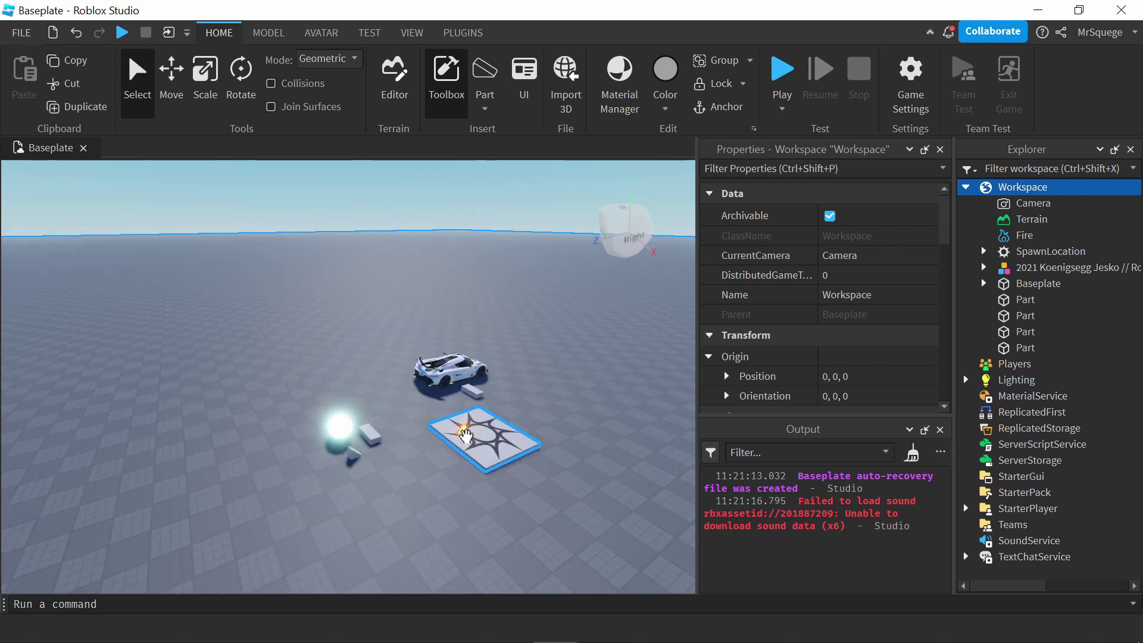
scroll(537, 438, "up", 3)
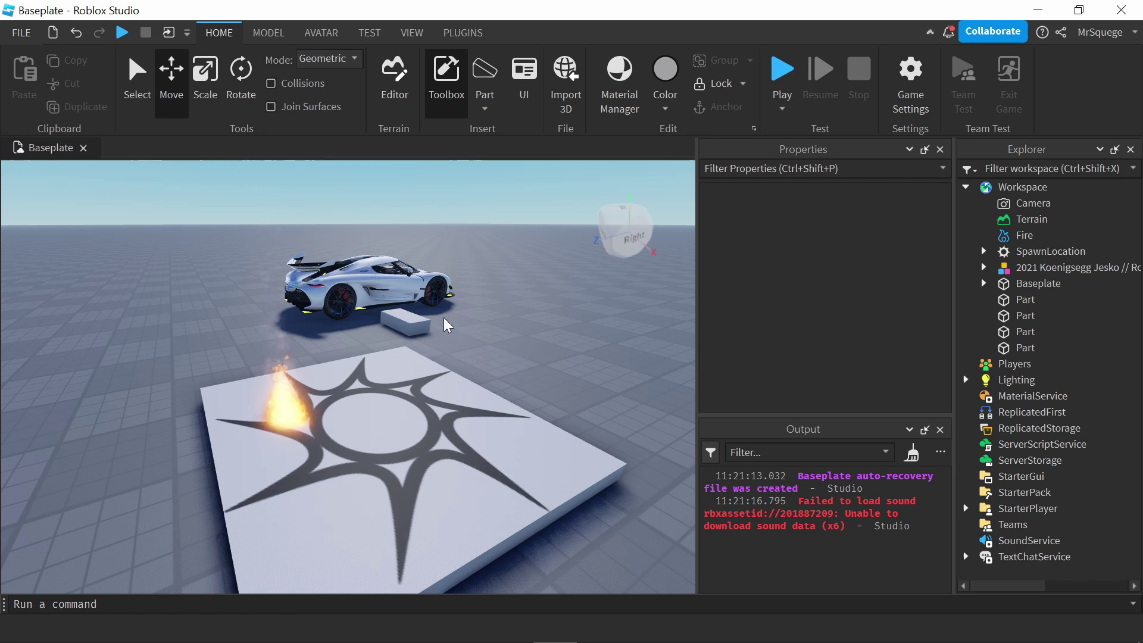
Step: Move the Fire inside the new block Part in the Explorer
left_click(415, 322)
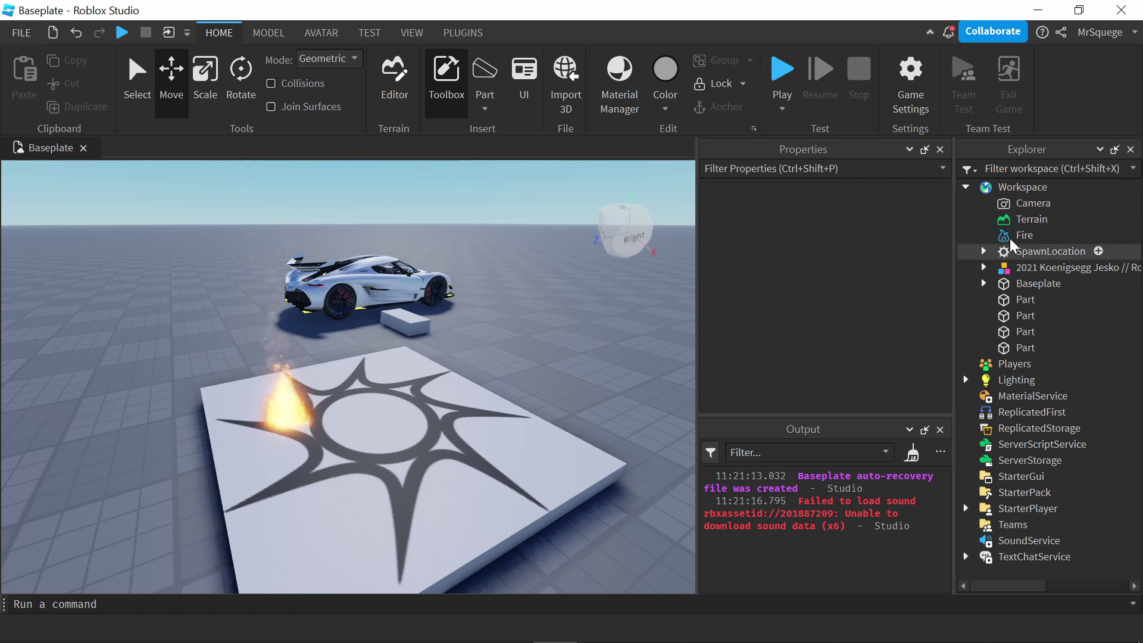
left_click_drag(1024, 235, 1028, 349)
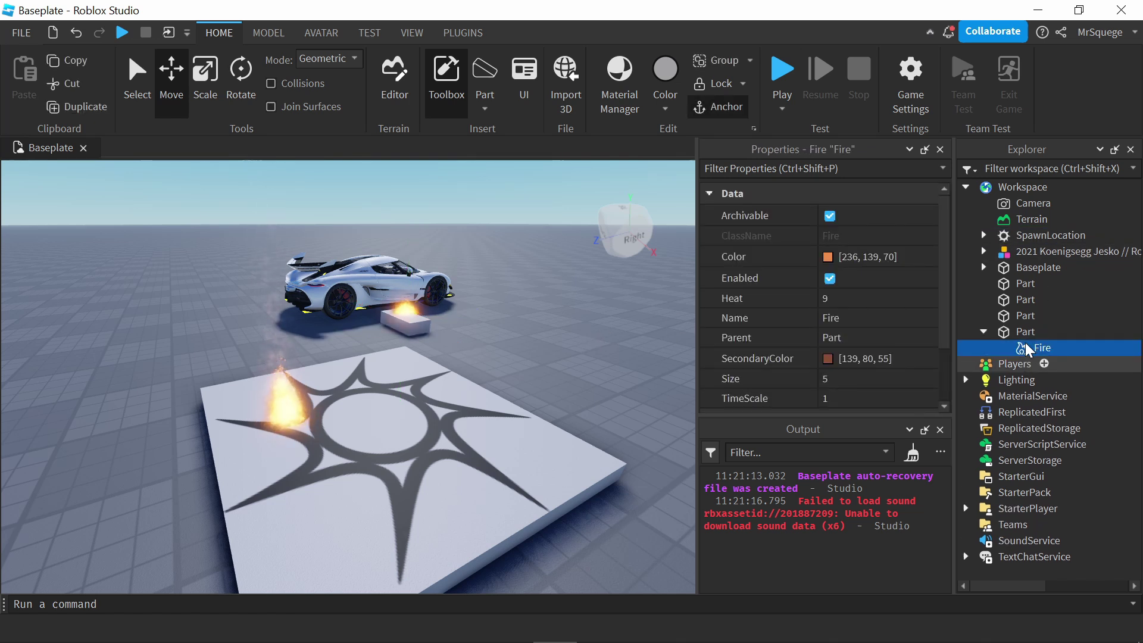
left_click(494, 340)
scroll(374, 288, "up", 3)
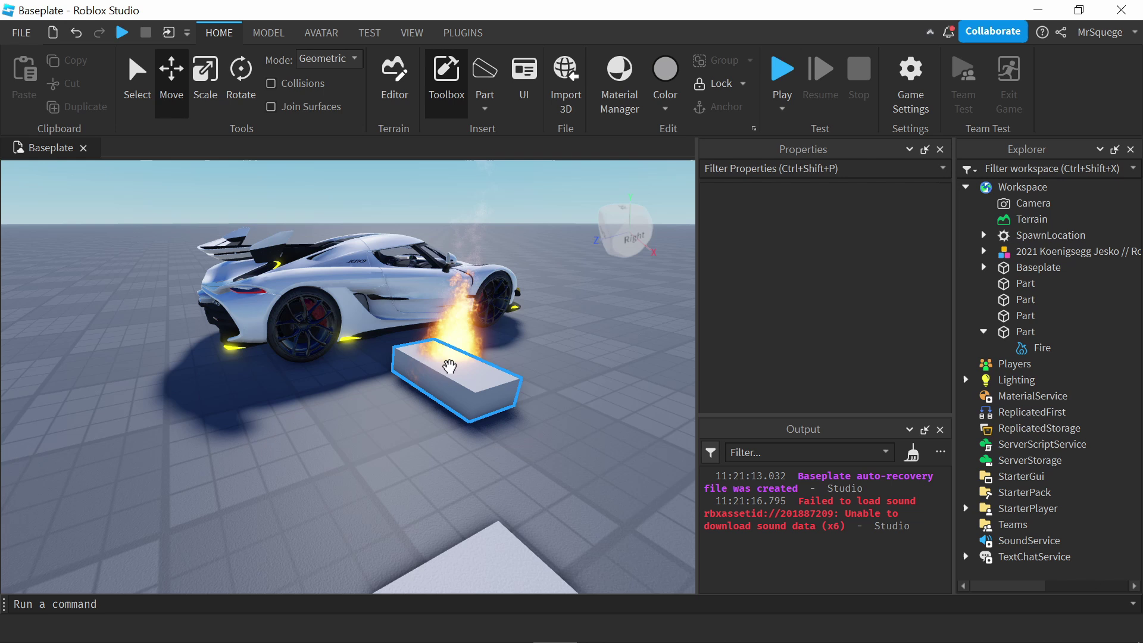
left_click(441, 366)
scroll(441, 366, "up", 5)
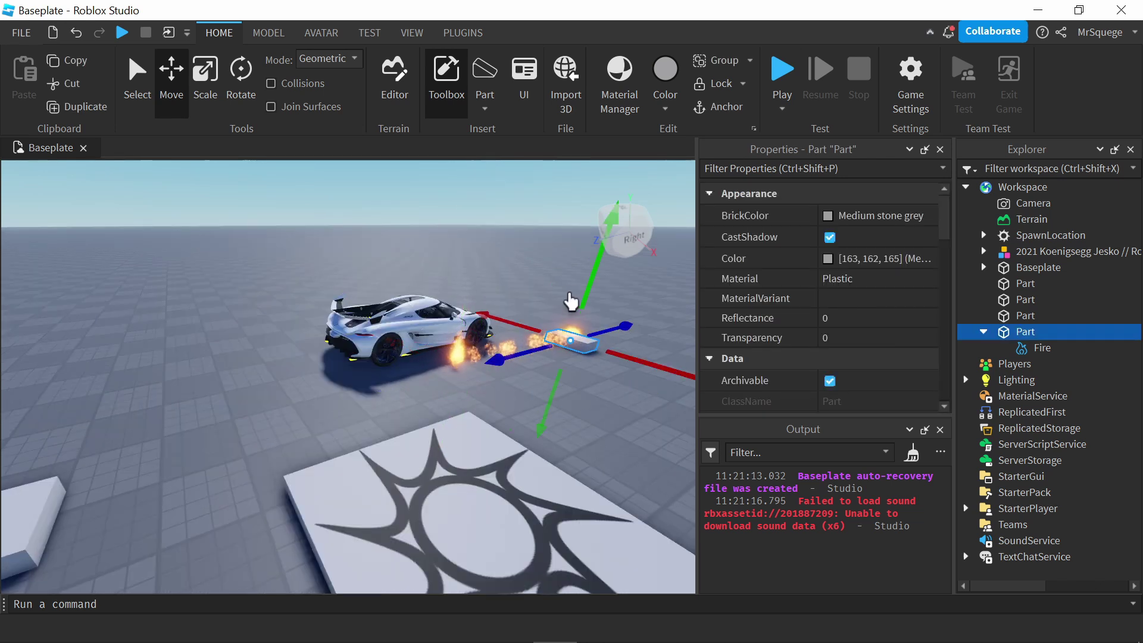
scroll(506, 283, "down", 5)
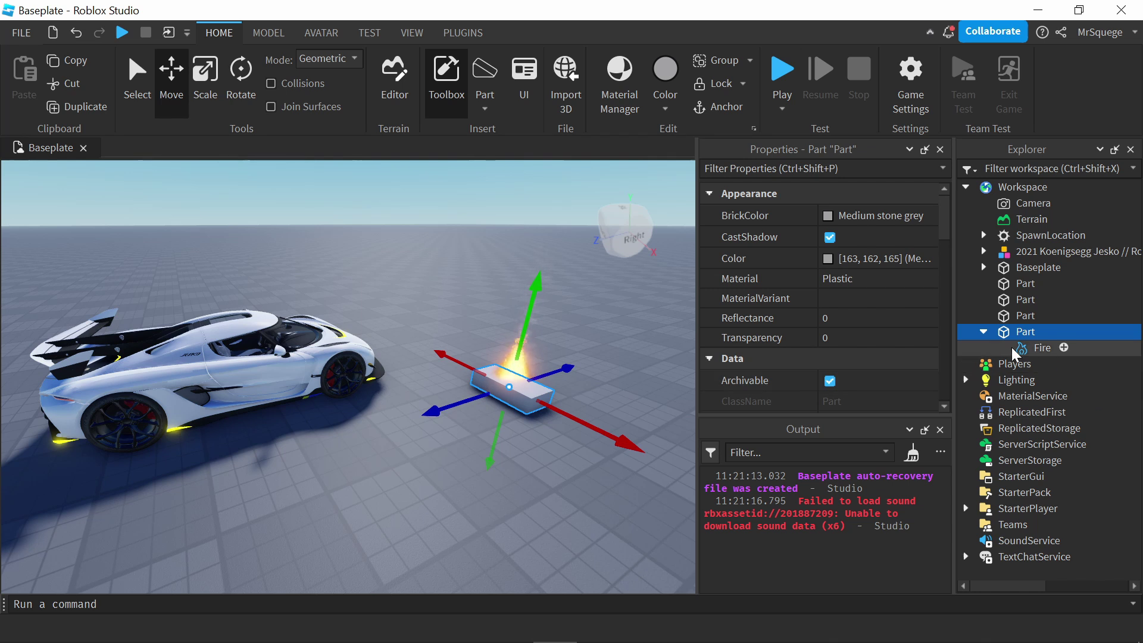
Step: Set the Fire's Heat to 25 and Size to 30
left_click(1040, 348)
left_click(859, 303)
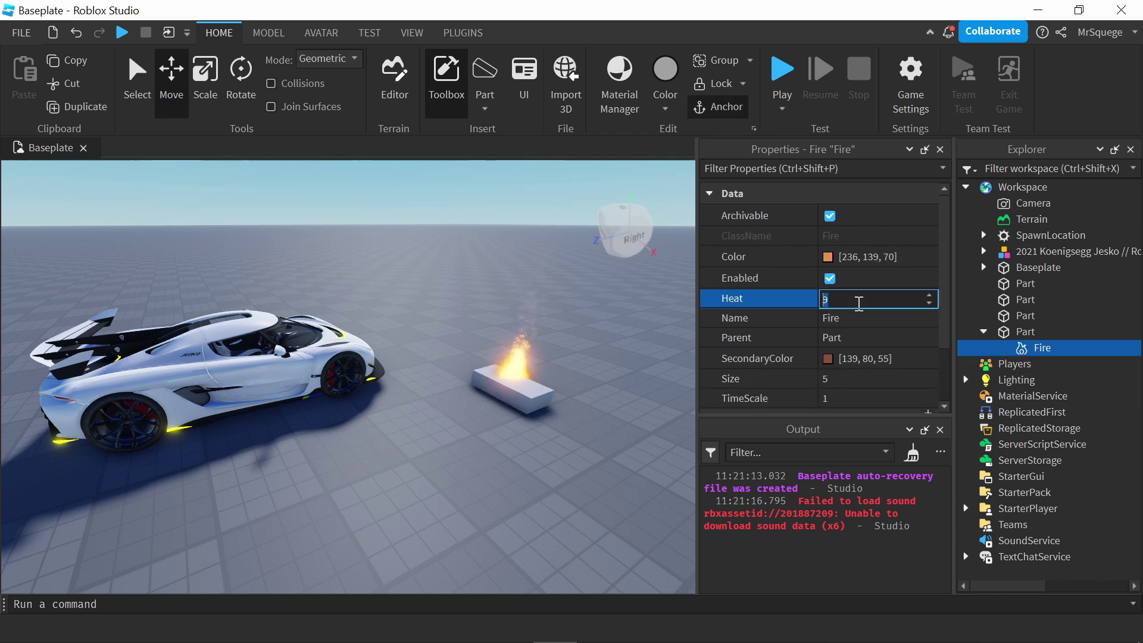
type("25")
key("Return")
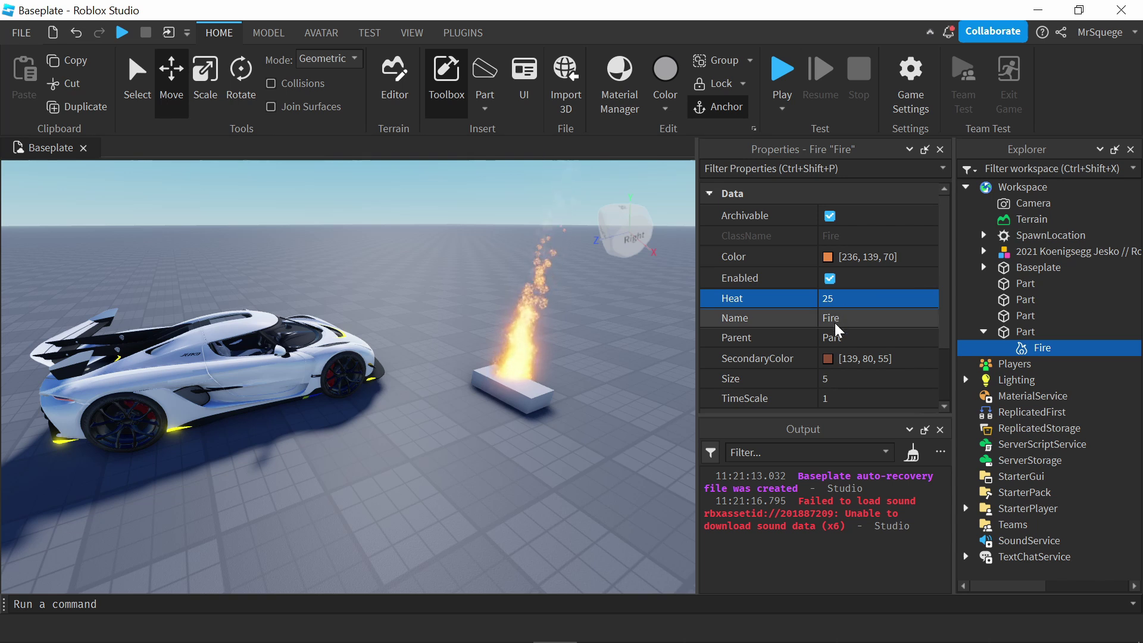
scroll(862, 310, "down", 2)
left_click(851, 322)
type("30")
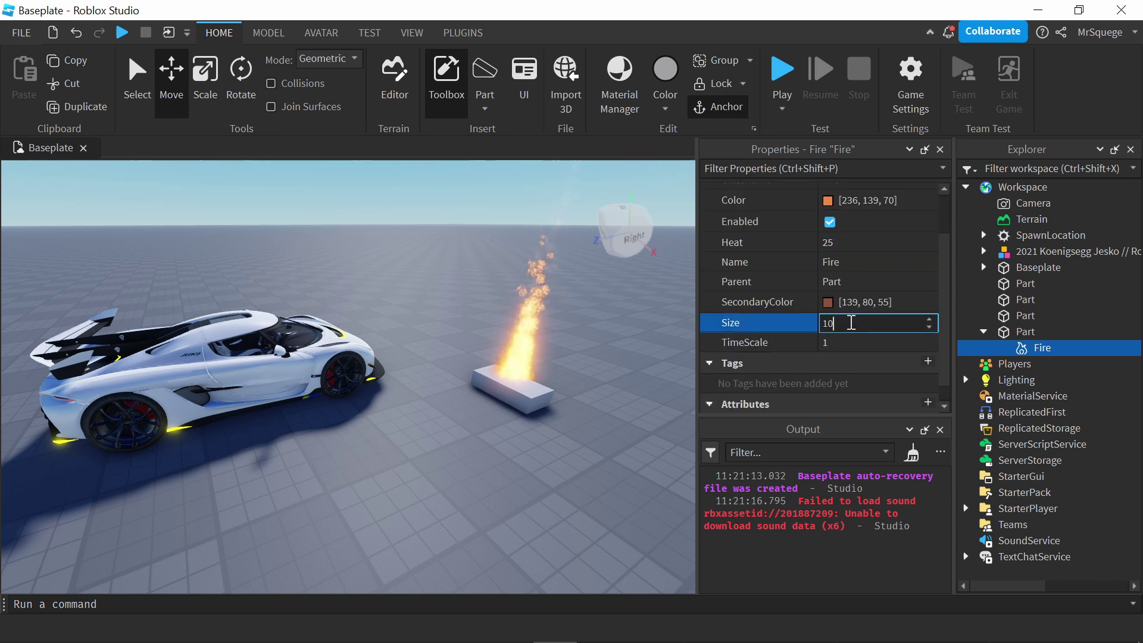
key("Return")
scroll(476, 375, "down", 4)
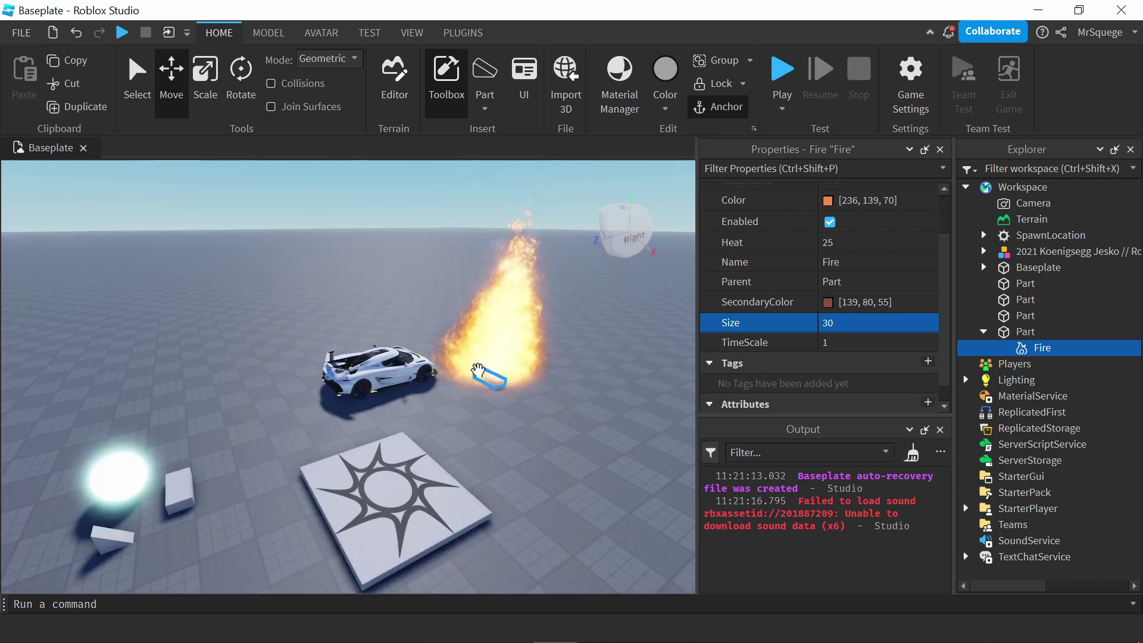
scroll(554, 382, "up", 2)
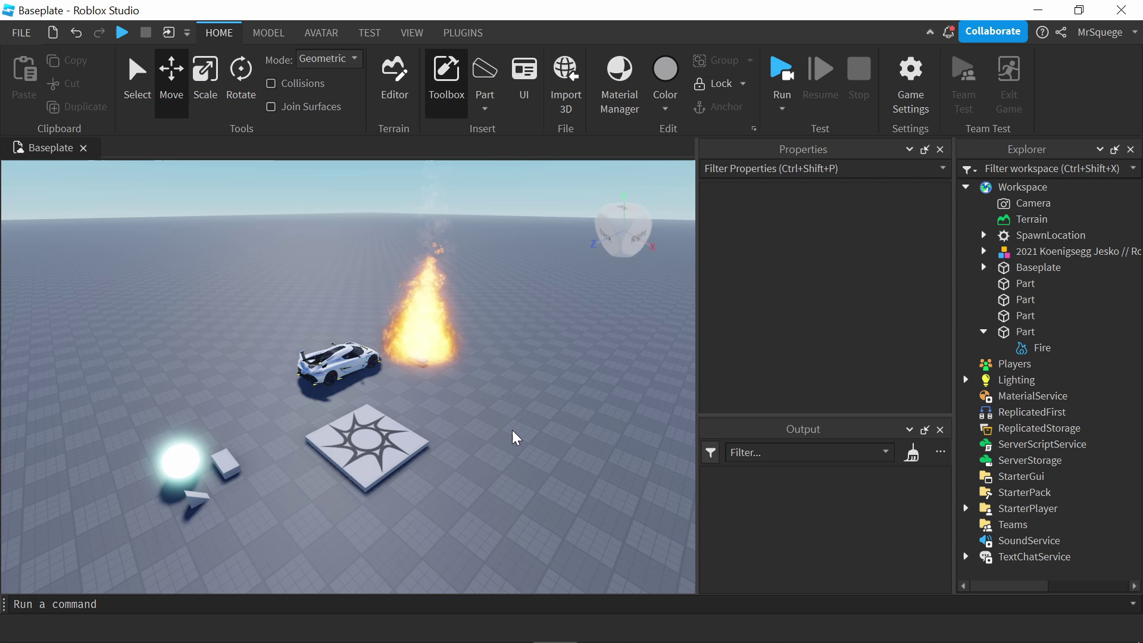
Step: Box-select the sphere, block and wedge and group them as a Model
right_click_drag(518, 384, 516, 387)
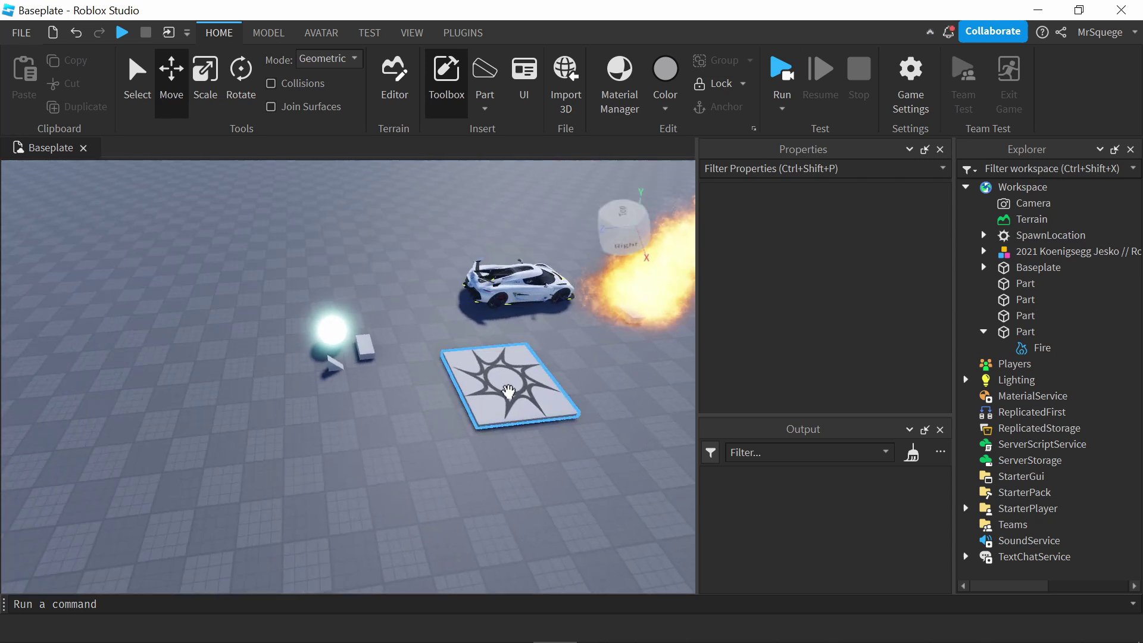
scroll(360, 361, "up", 2)
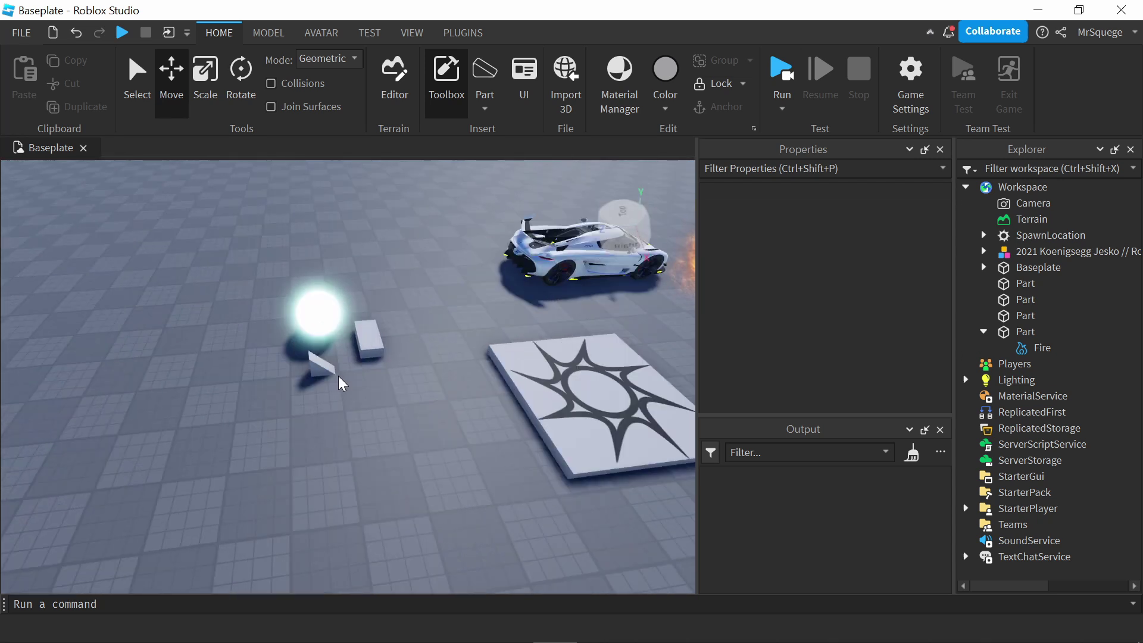
left_click(984, 332)
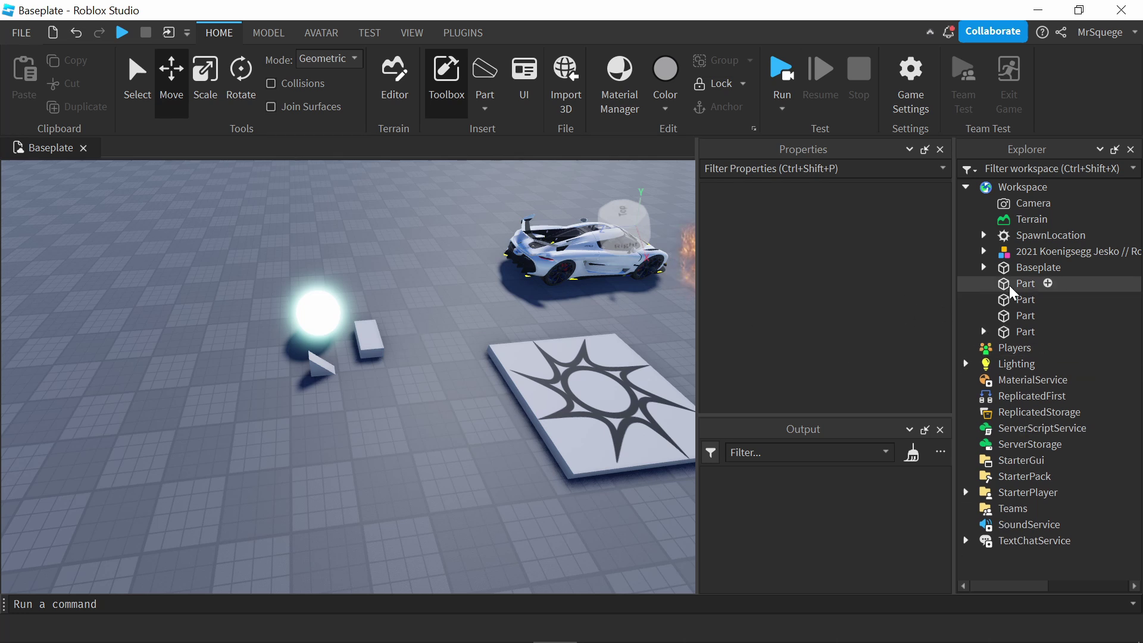
left_click_drag(405, 265, 265, 391)
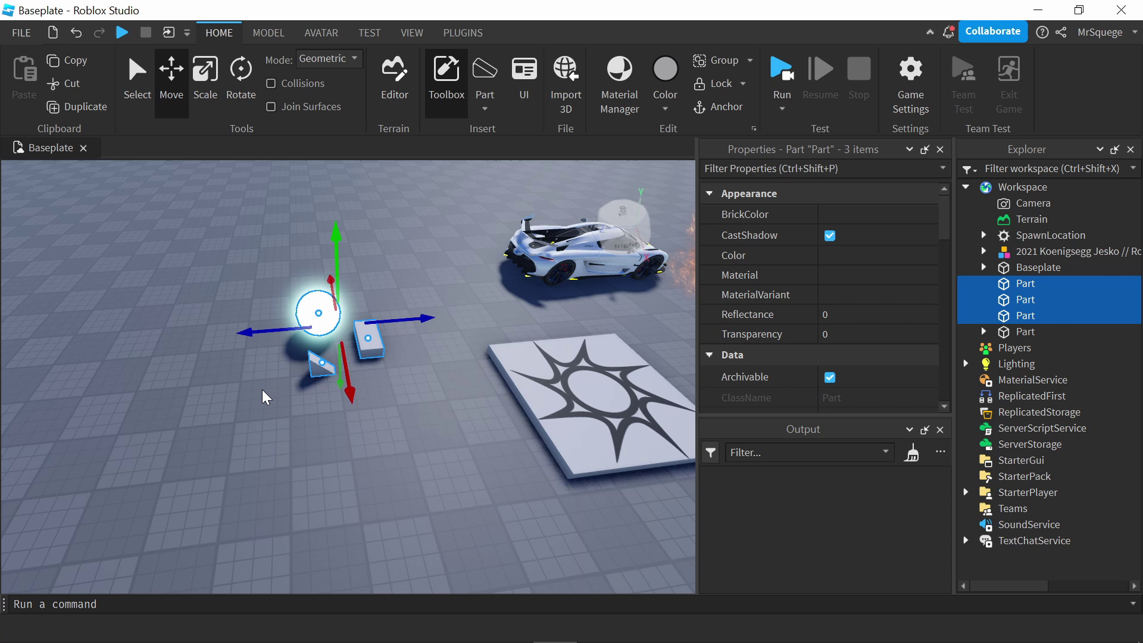
right_click(1025, 305)
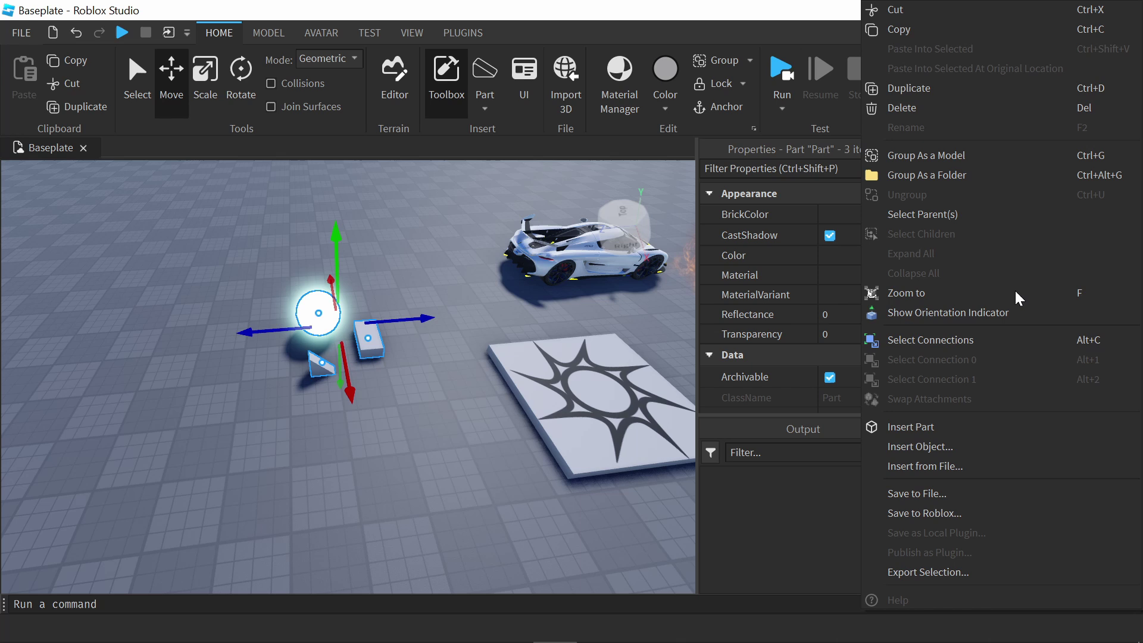
left_click(958, 157)
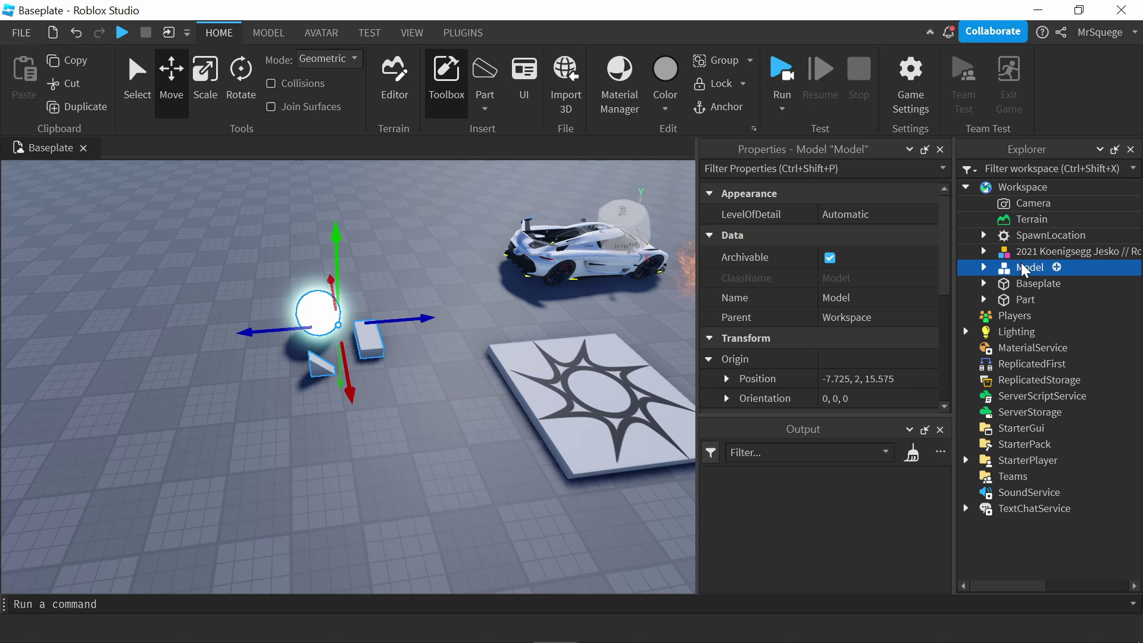
Step: Rename the model to 'Parts' and shift it a few studs across the baseplate
right_click(1020, 267)
left_click(944, 124)
type("Parts")
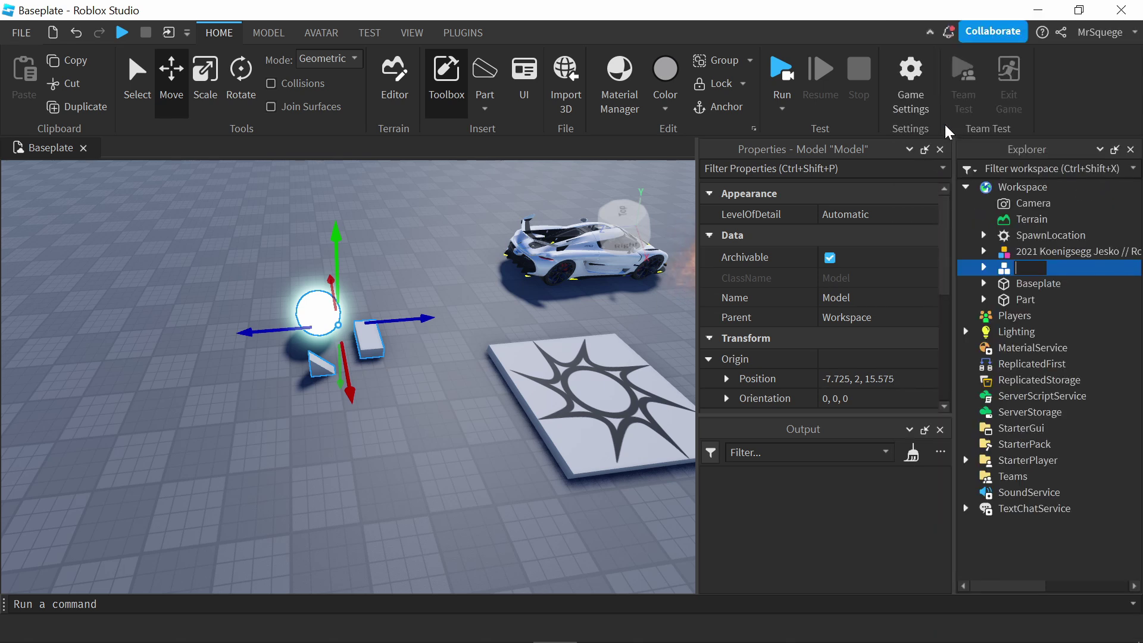
key("Return")
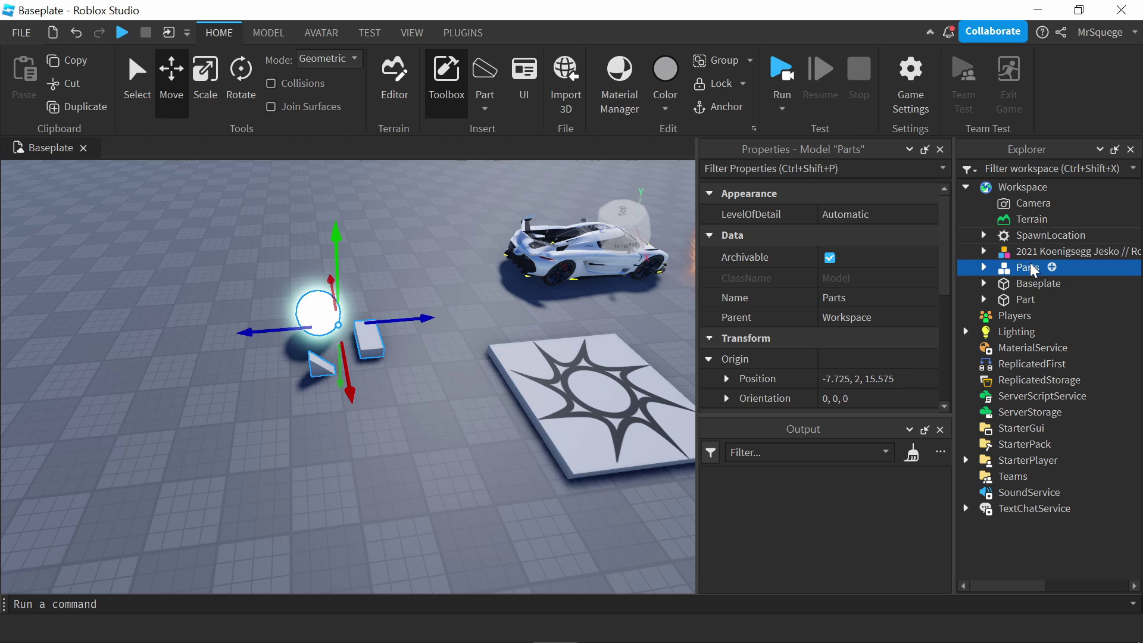
left_click_drag(419, 322, 364, 322)
left_click(355, 262)
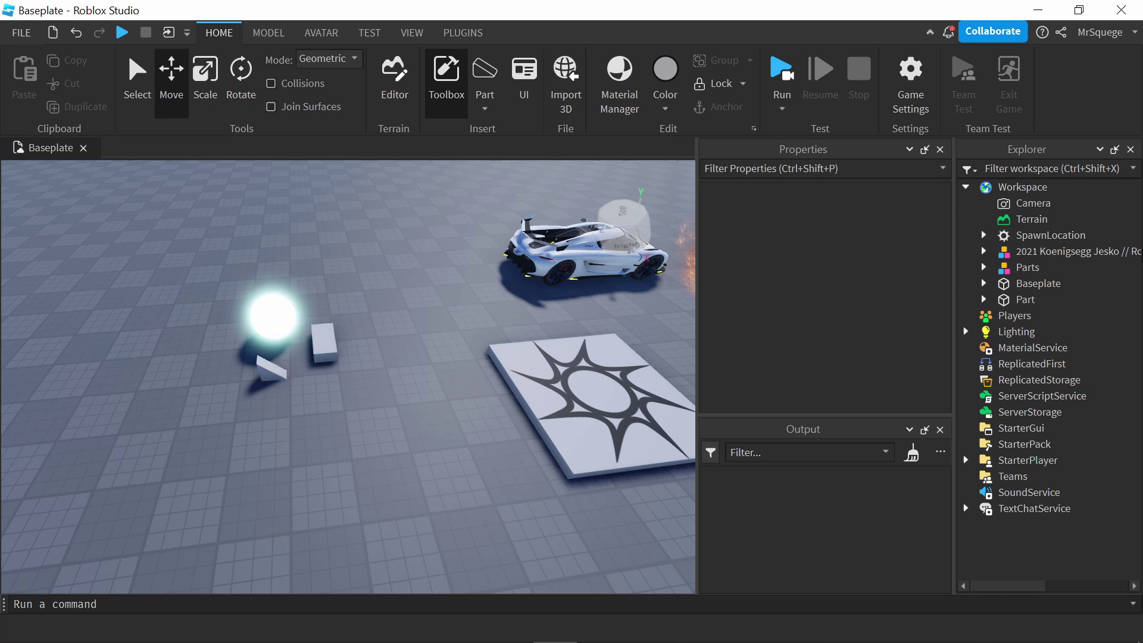
Step: Check the three parts inside Parts, then select the whole Parts model
left_click(983, 268)
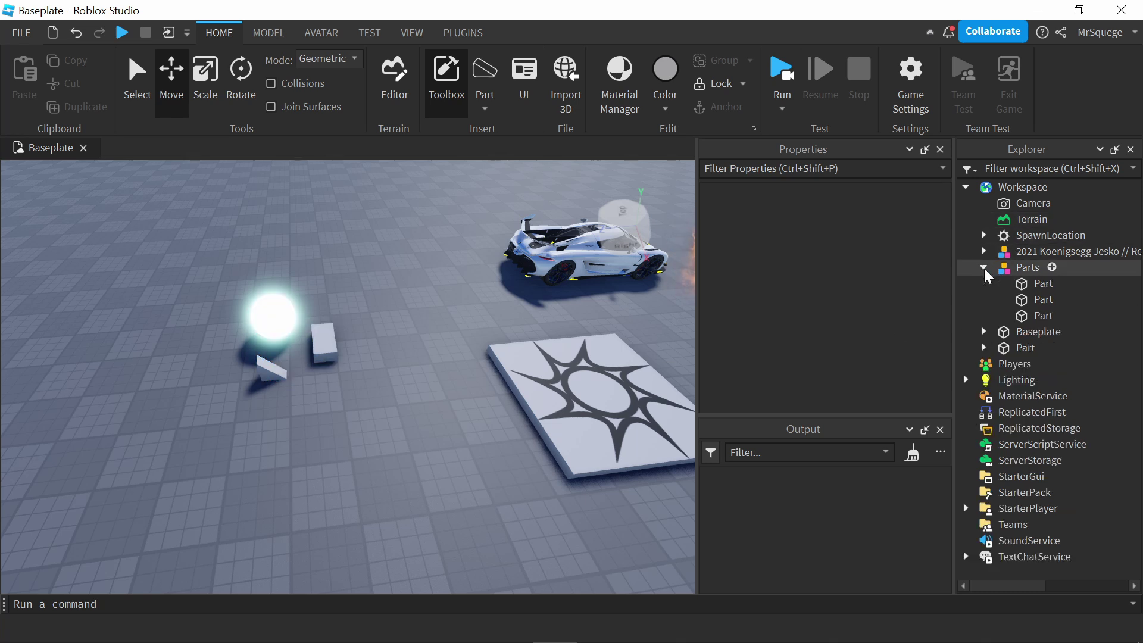
left_click(1038, 283)
left_click(1037, 300)
left_click(1032, 316)
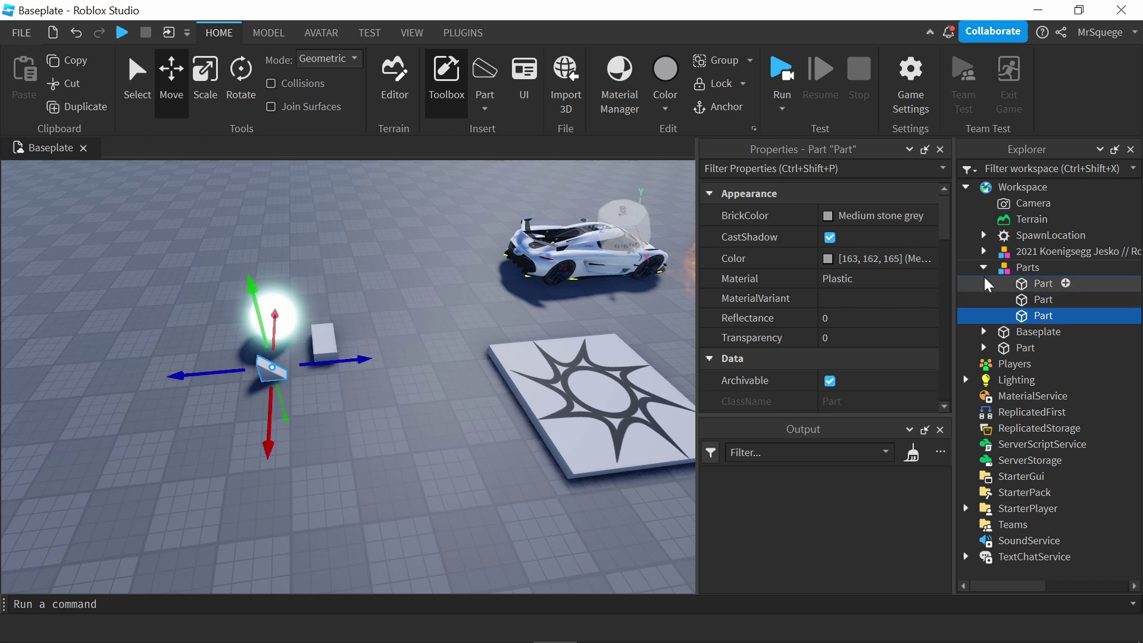
left_click(984, 268)
left_click(400, 309)
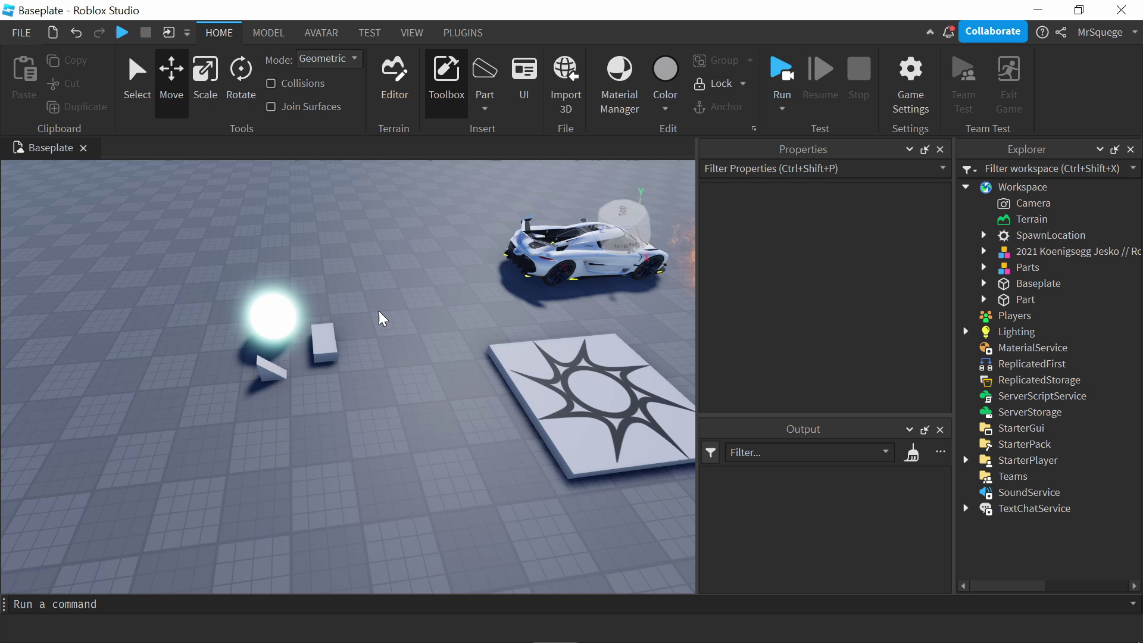
left_click(324, 342)
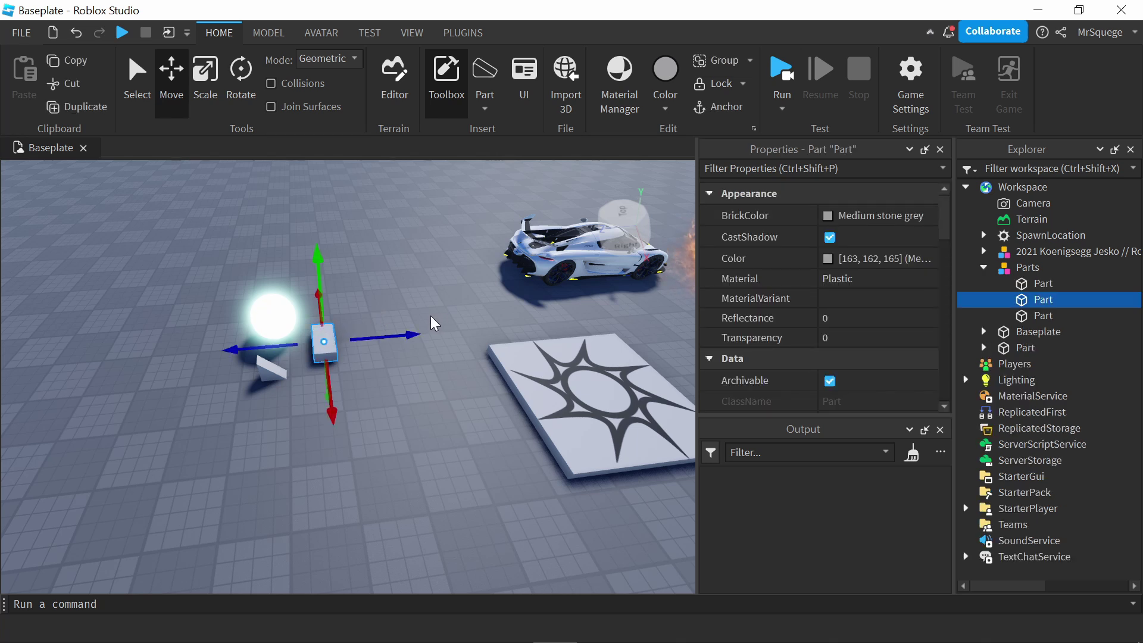
left_click(405, 376)
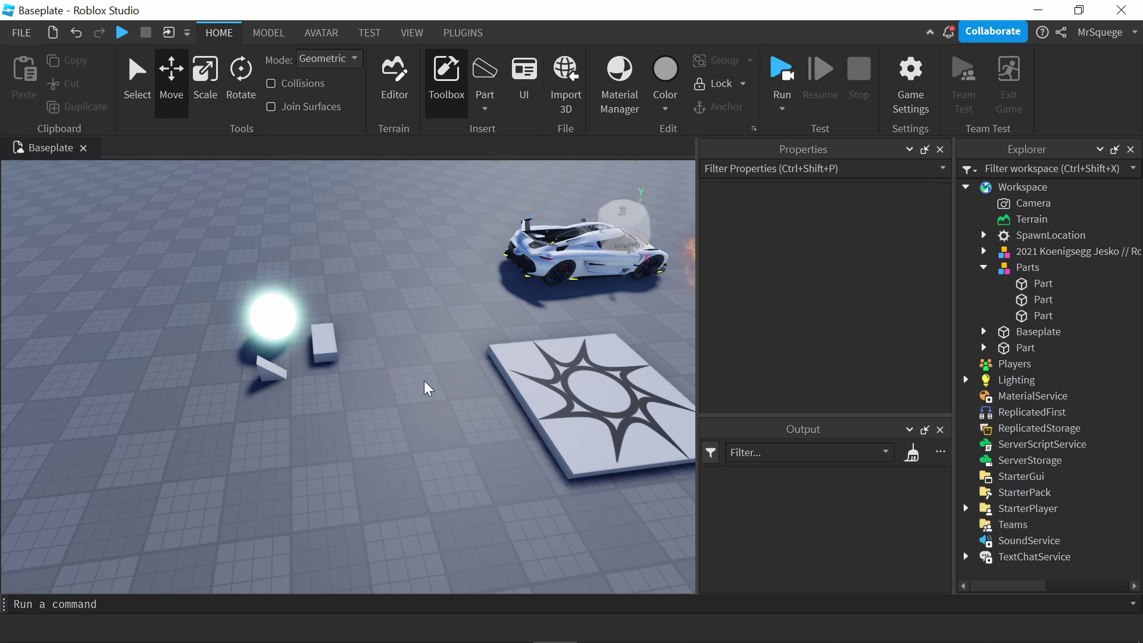
left_click(274, 310)
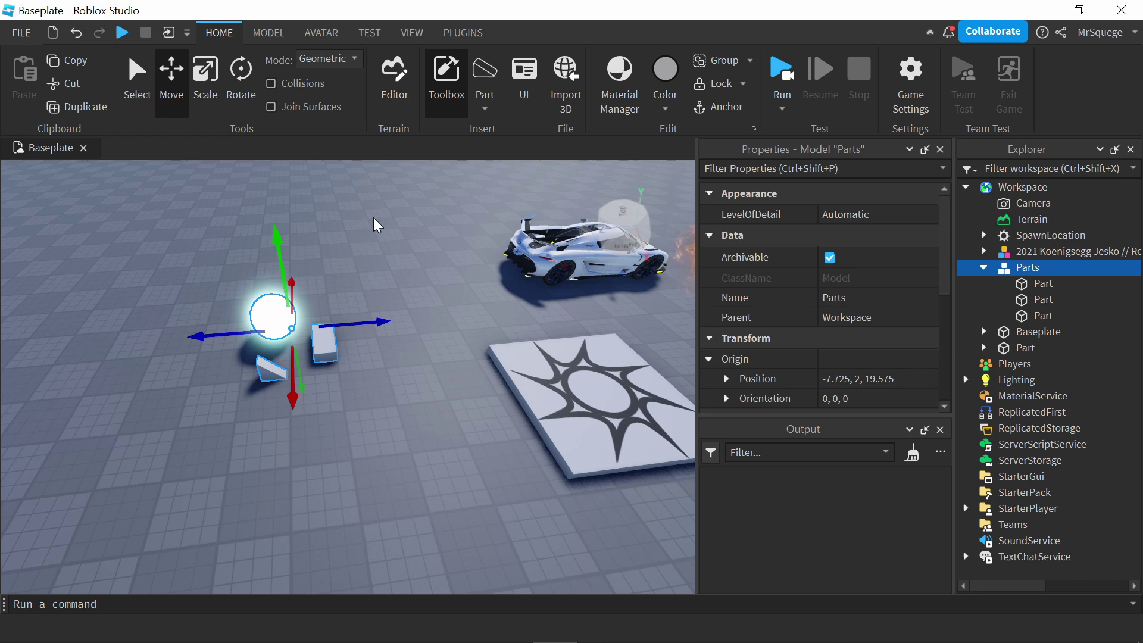